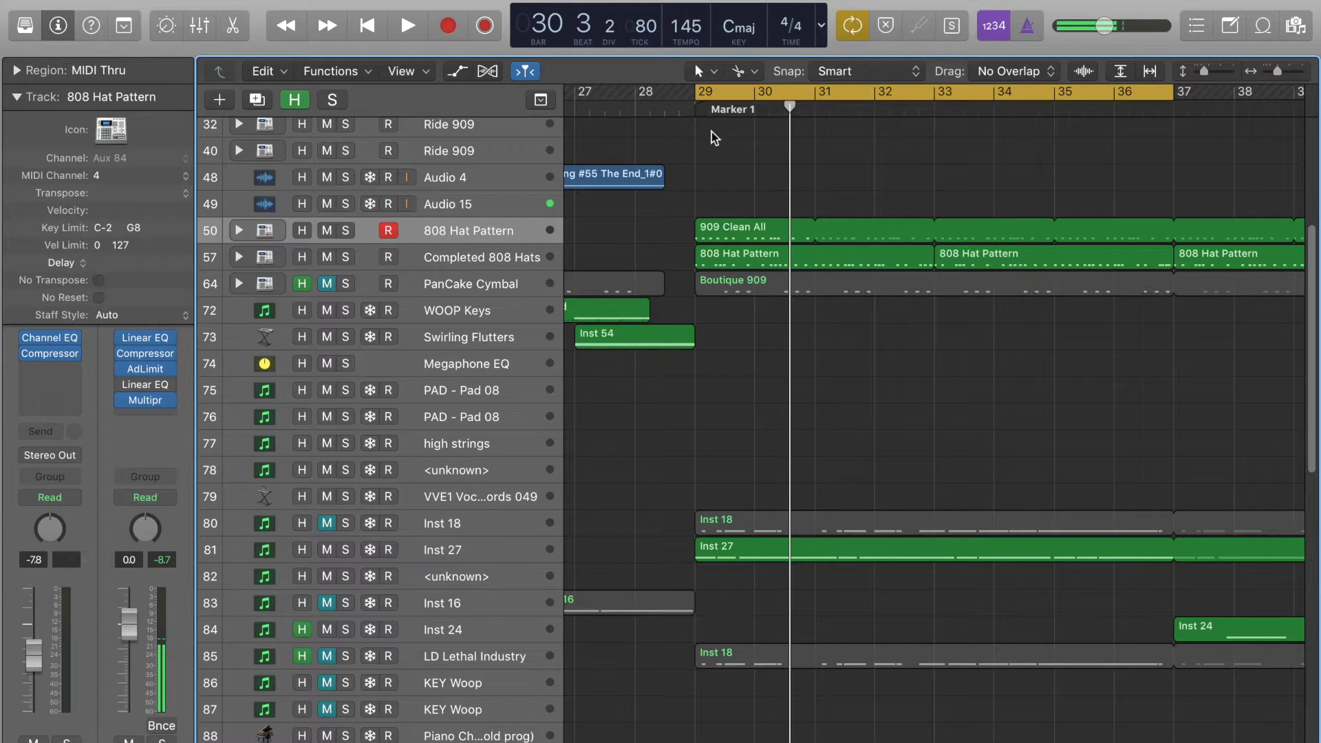
Move the playhead back to 30 1 4 1 on the arrangement's bar ruler
scroll(723, 147, "up", 5)
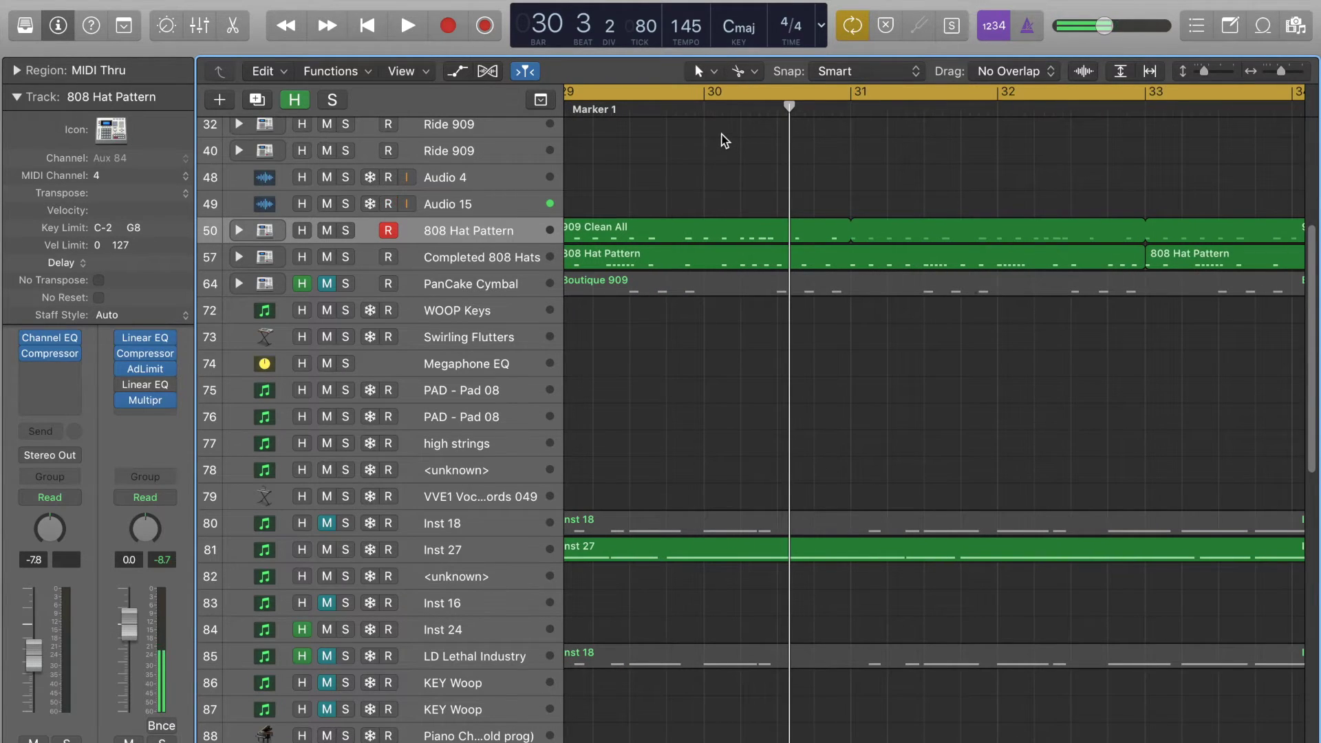
scroll(723, 141, "up", 3)
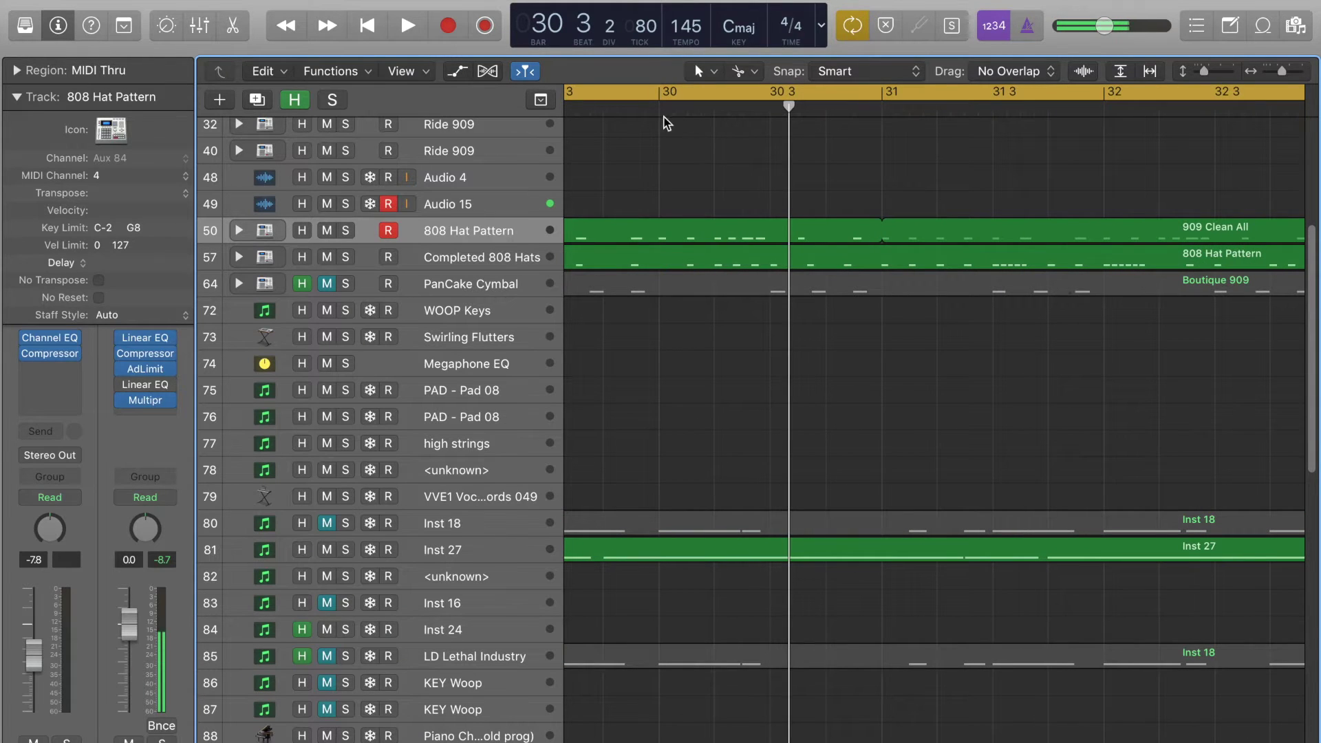
left_click(659, 116)
left_click_drag(659, 116, 701, 107)
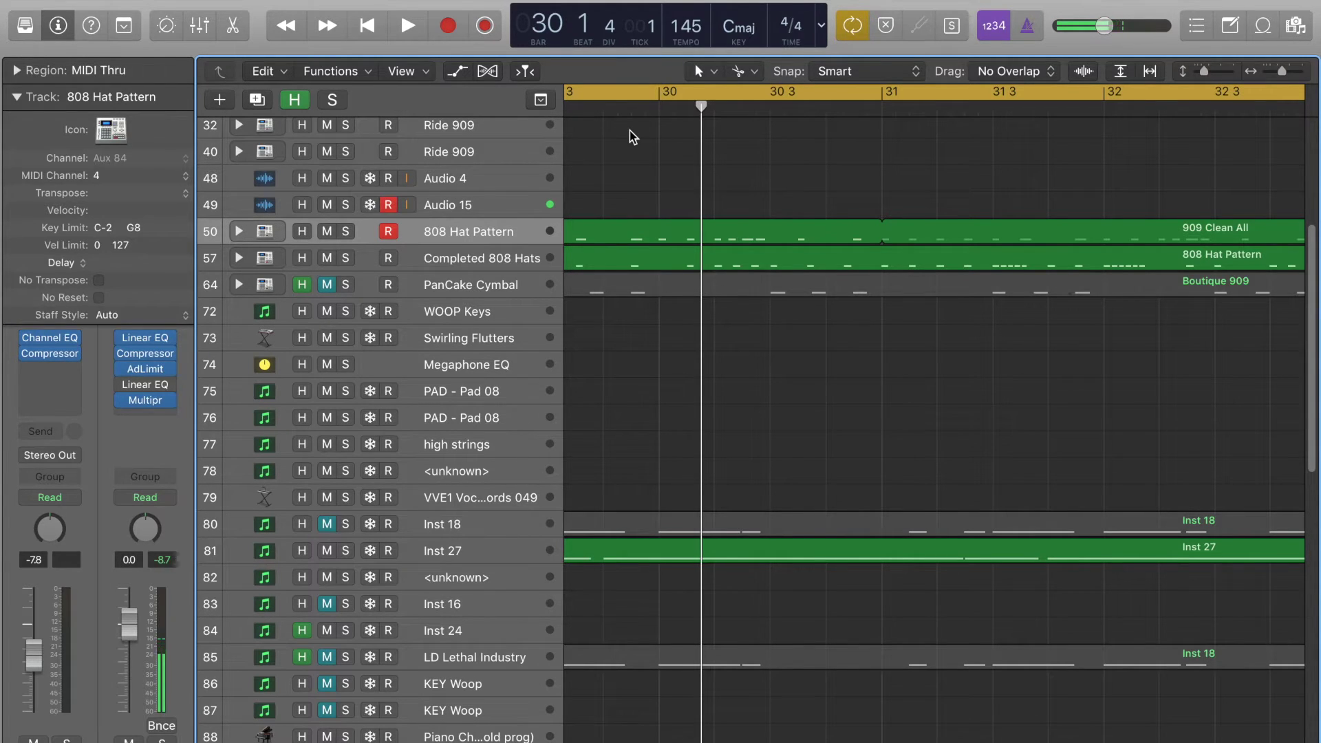
Switch the control bar's LCD display from Beats & Project to Custom
left_click(821, 28)
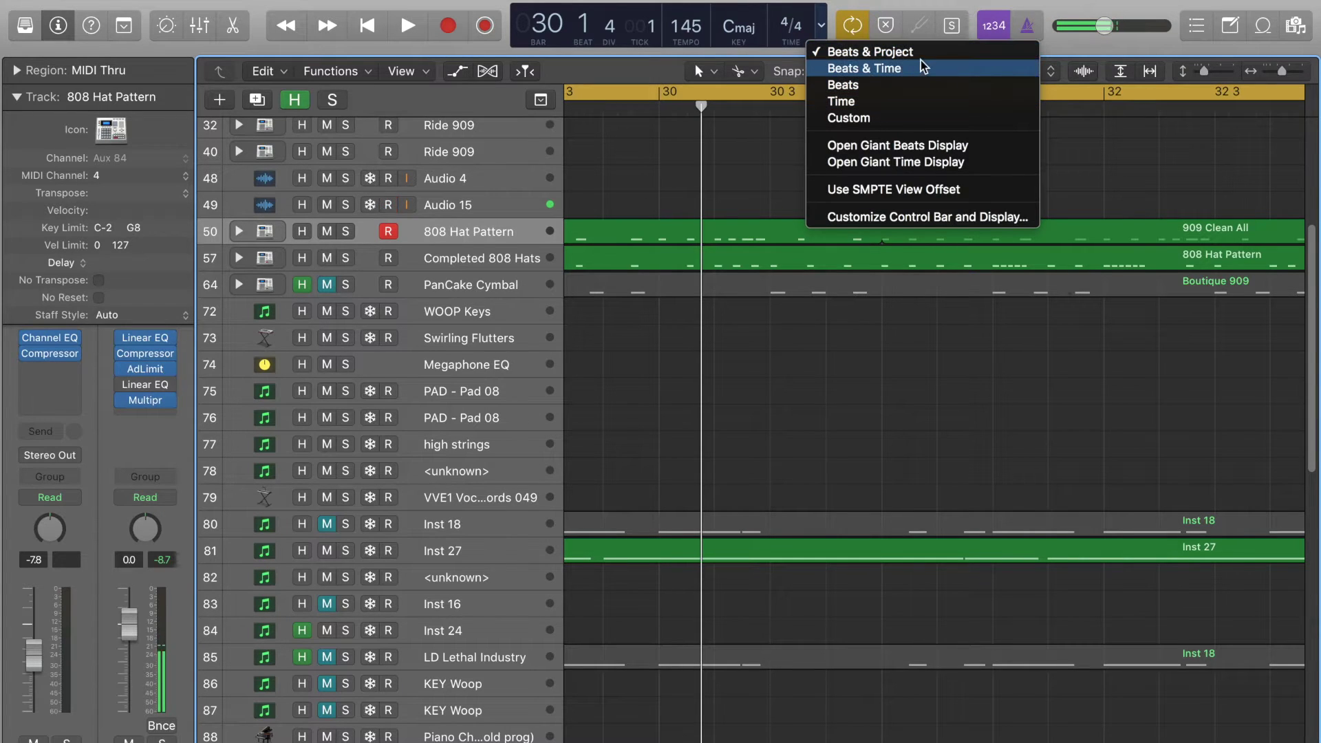
left_click(956, 118)
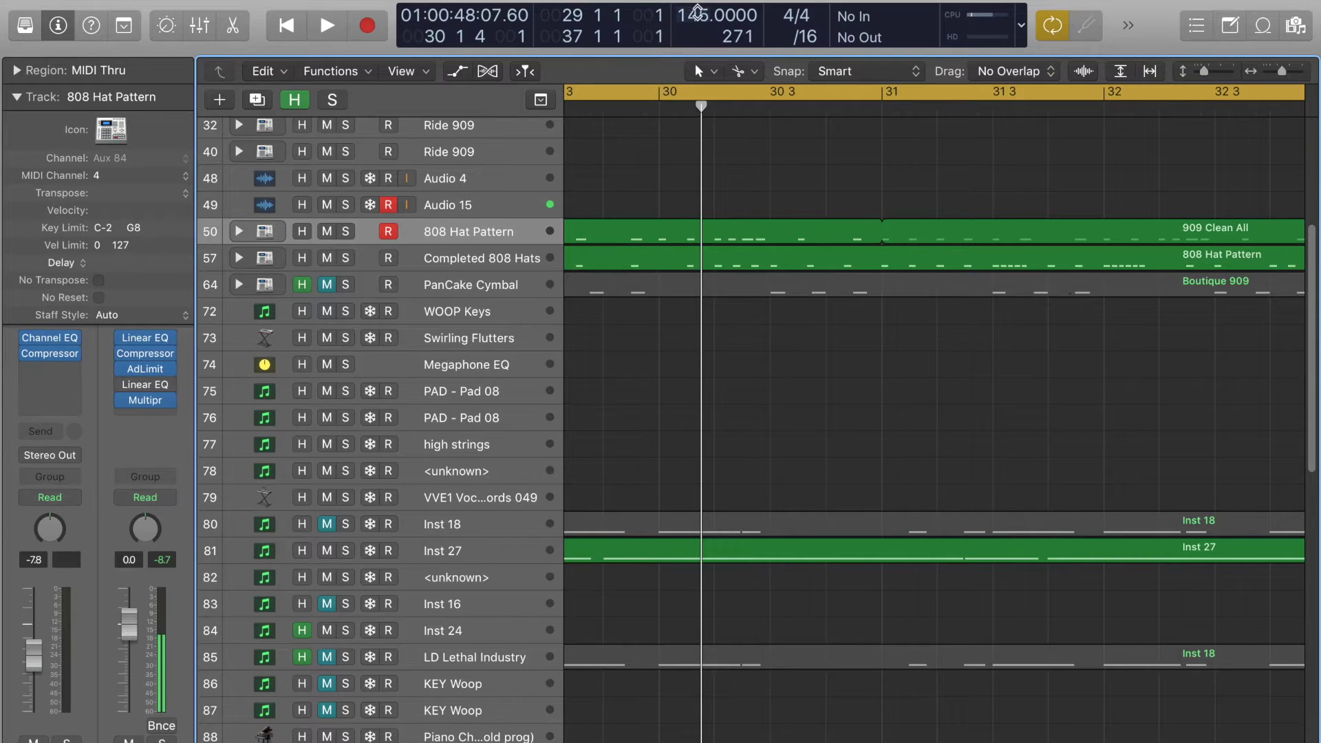
Try the project's grid division at /24 and /32, and set it back to /16
left_click(811, 43)
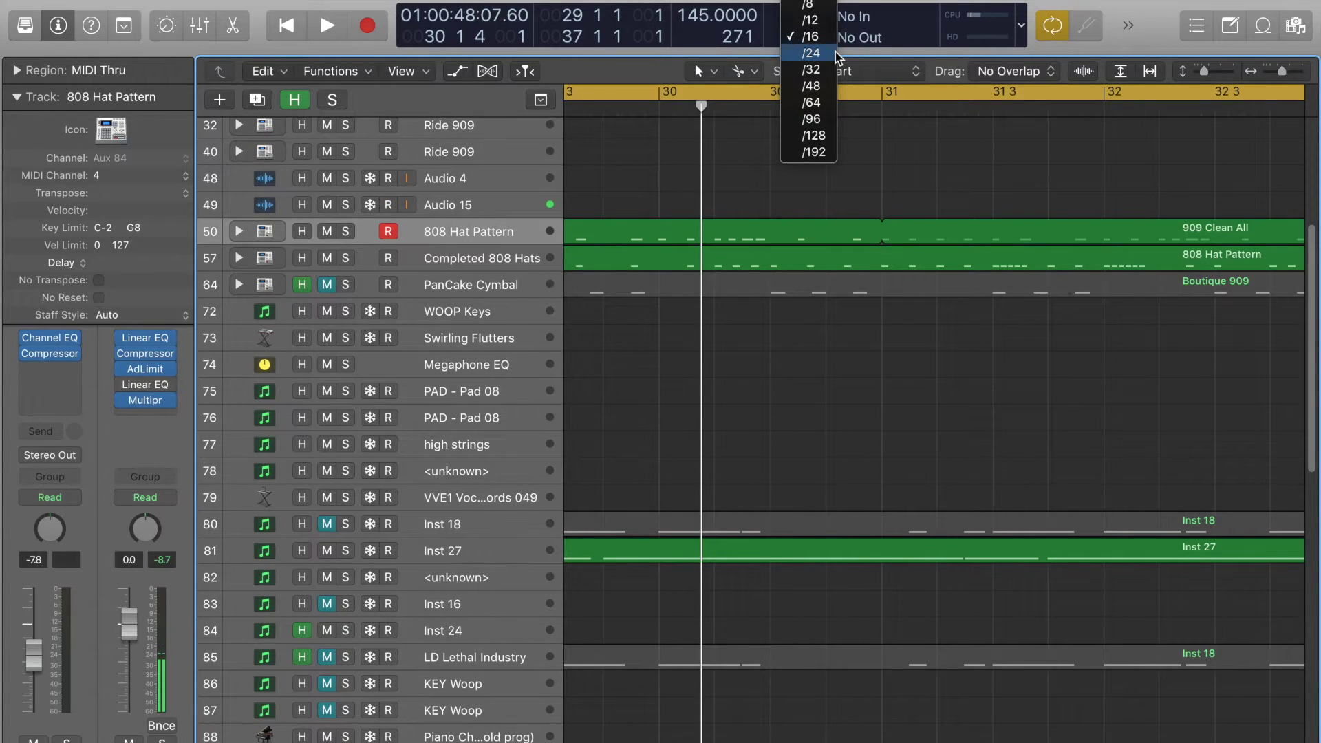
left_click(835, 53)
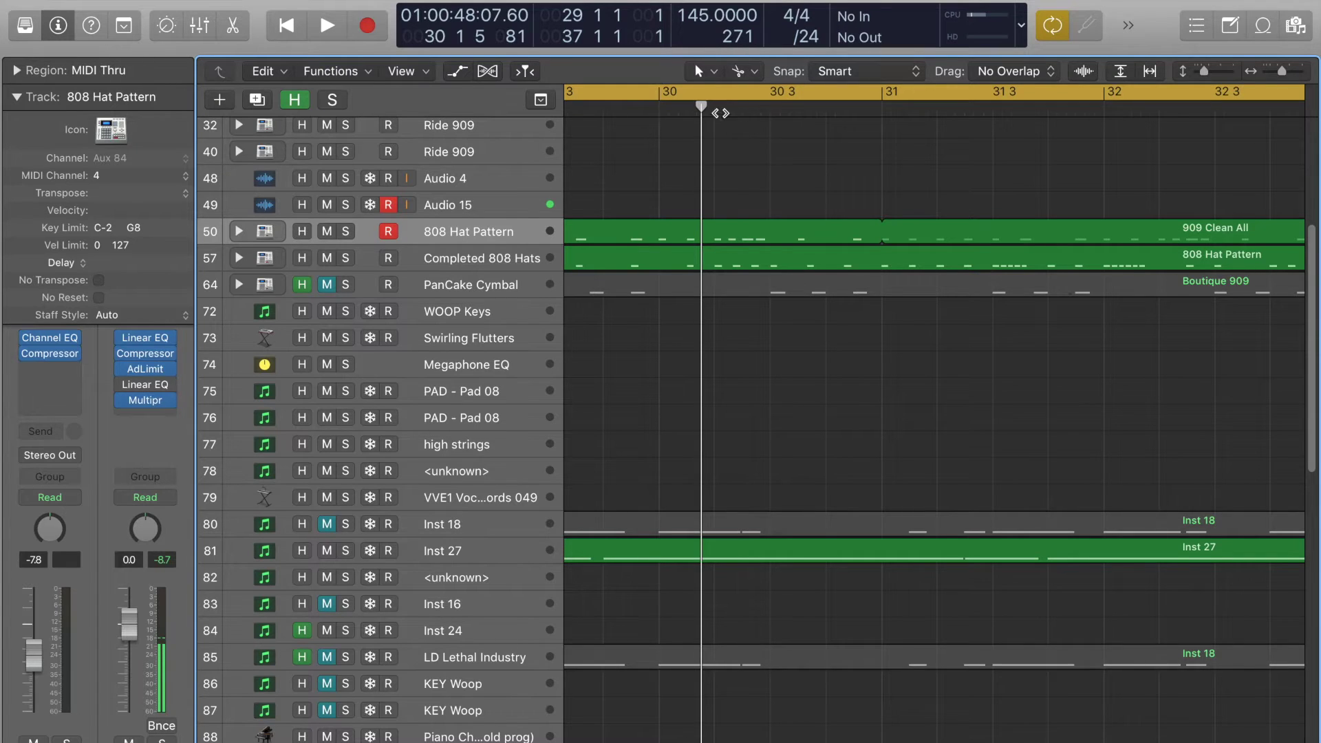
left_click(814, 40)
left_click(817, 53)
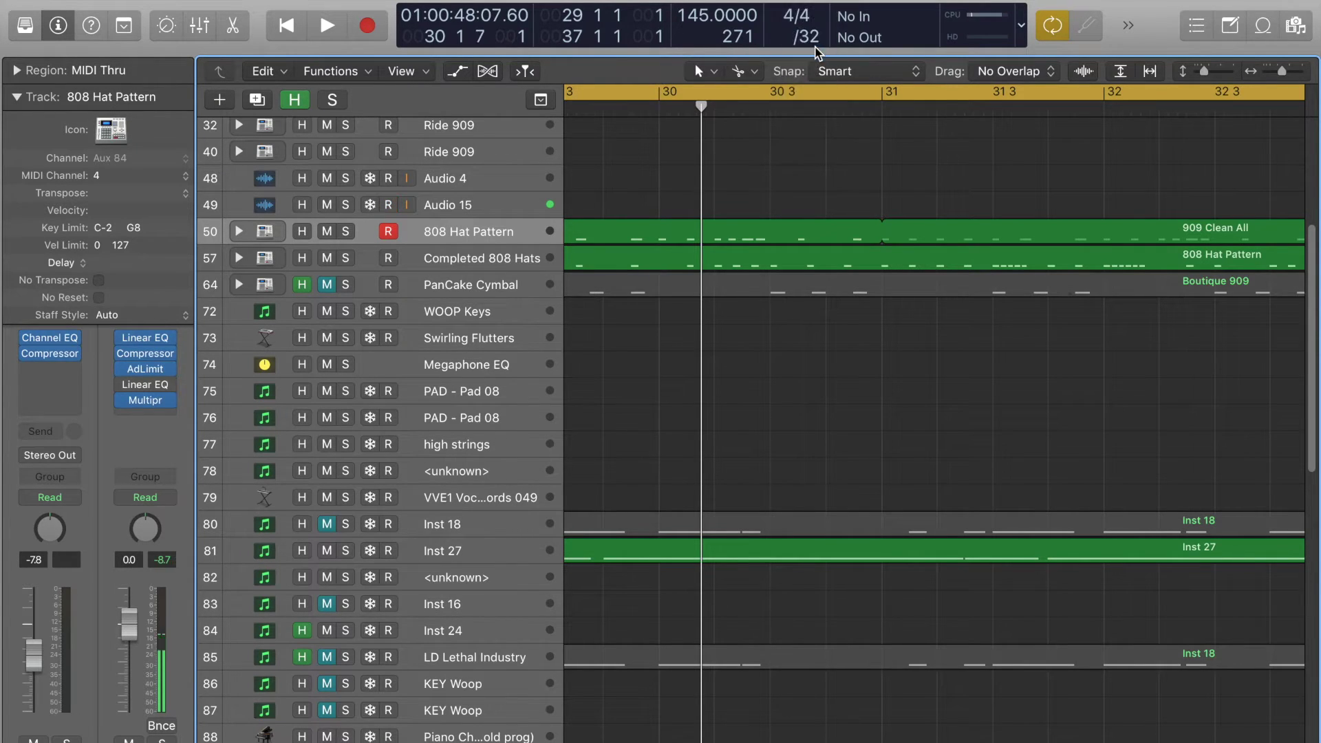
left_click(816, 39)
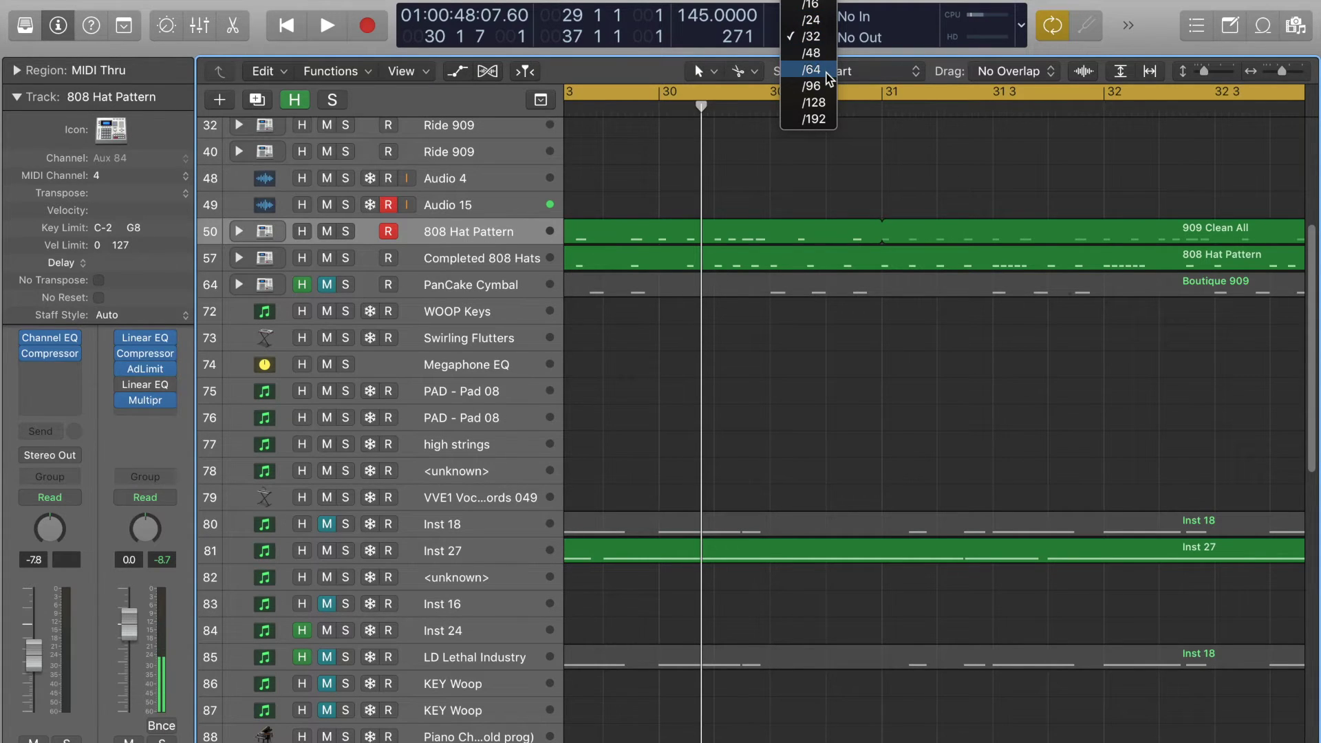
left_click(825, 10)
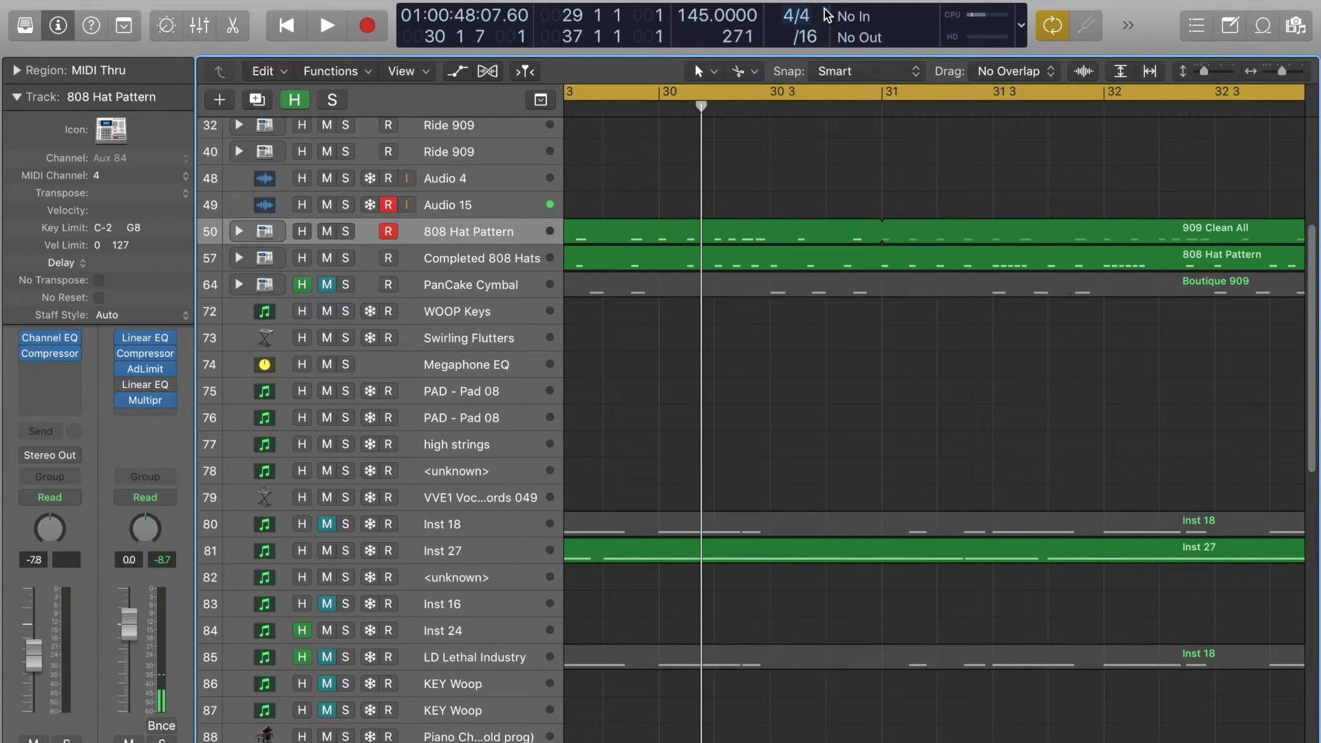
Open the 909 Clean All region in the Piano Roll to examine its closed hat notes in bars 29 to 31
scroll(798, 183, "left", 5)
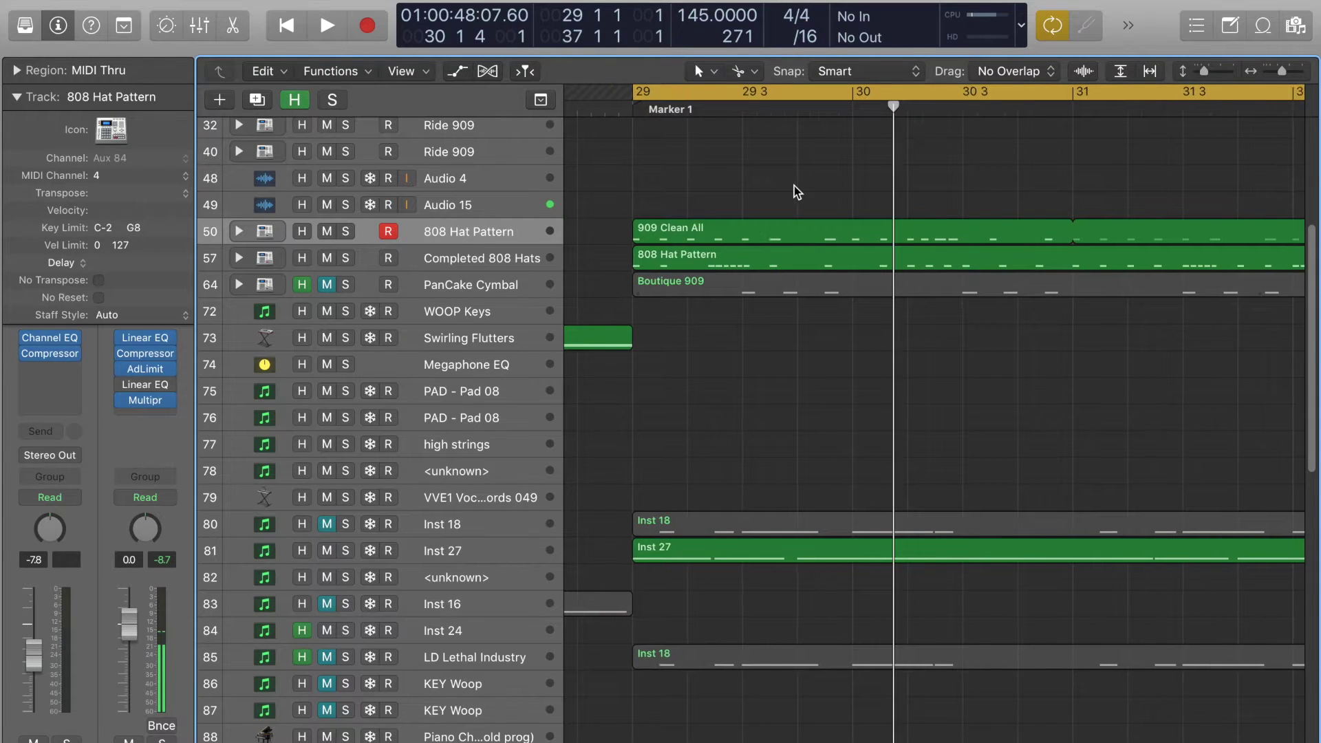
key("super+Left")
double_click(761, 231)
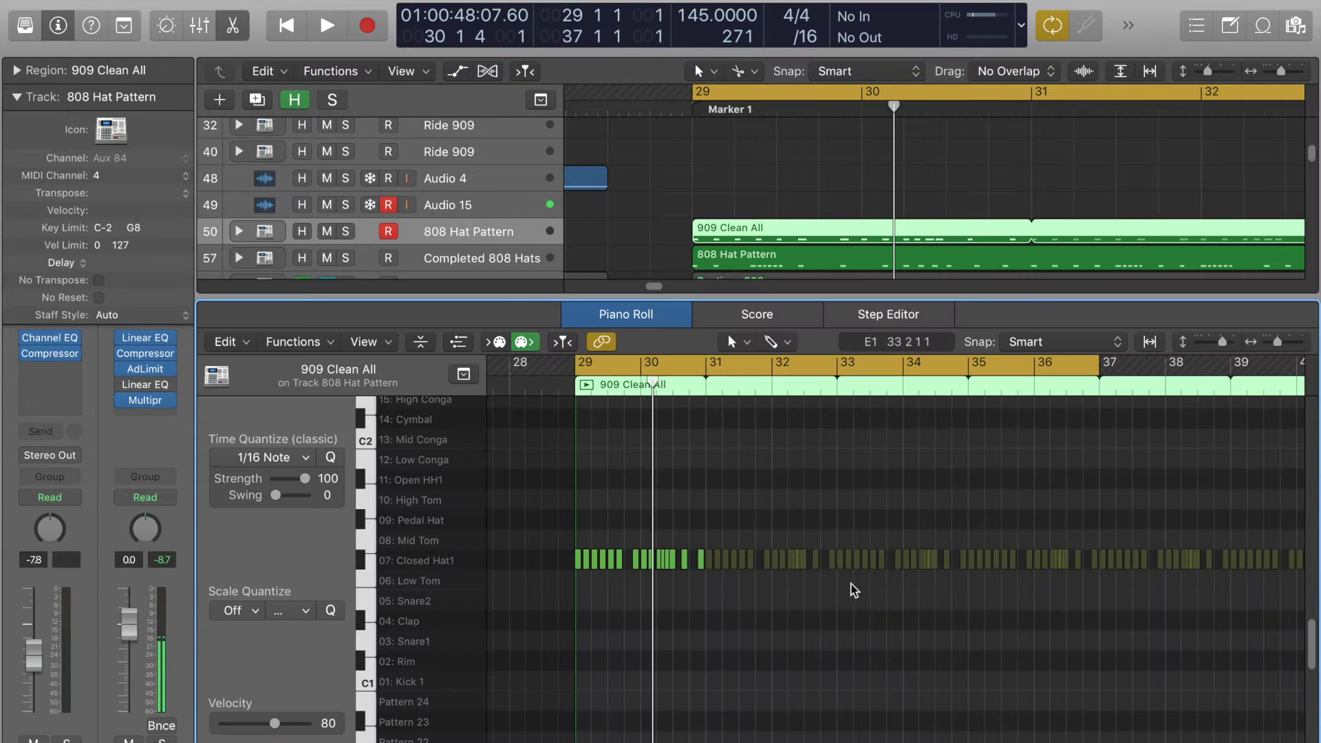
key("super+Right")
key("super+Right")
key("super+Right")
scroll(795, 520, "left", 7)
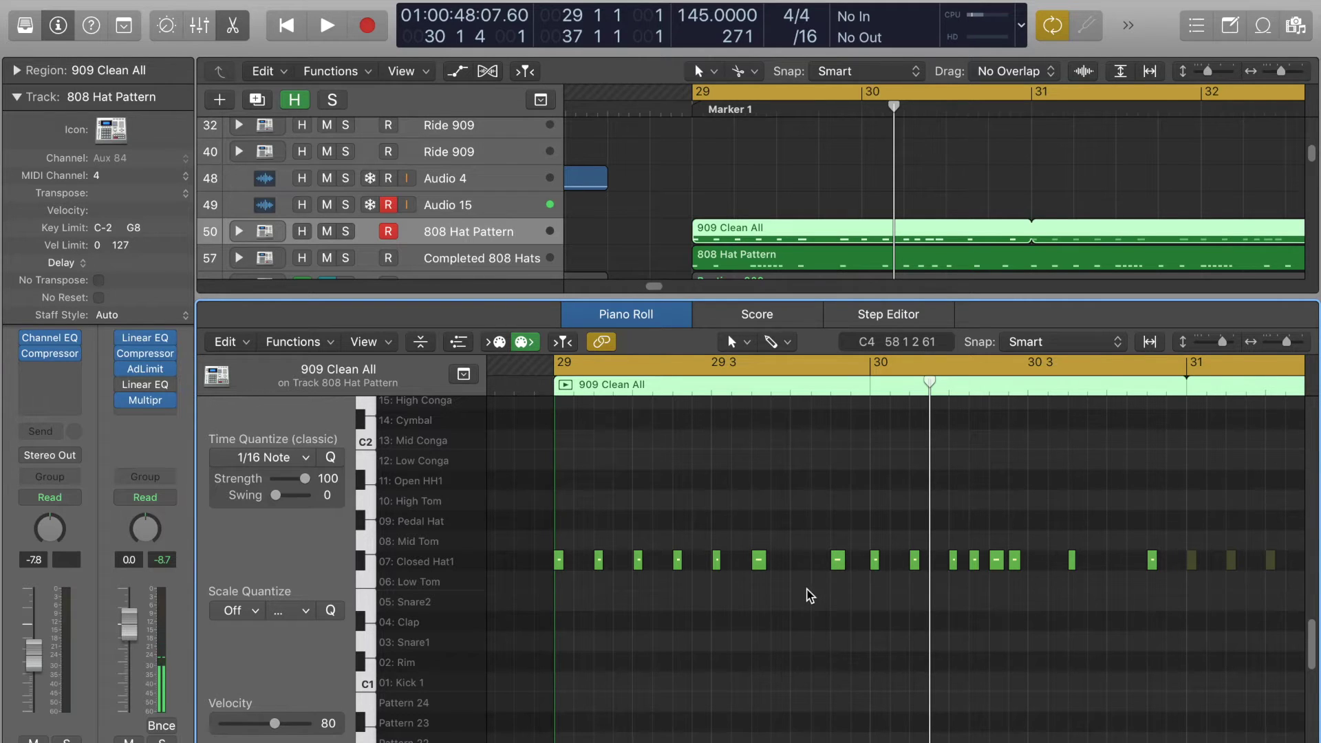
Set the grid division to /8 and compare the closed hat notes in bar 30 with the coarser grid
left_click(806, 38)
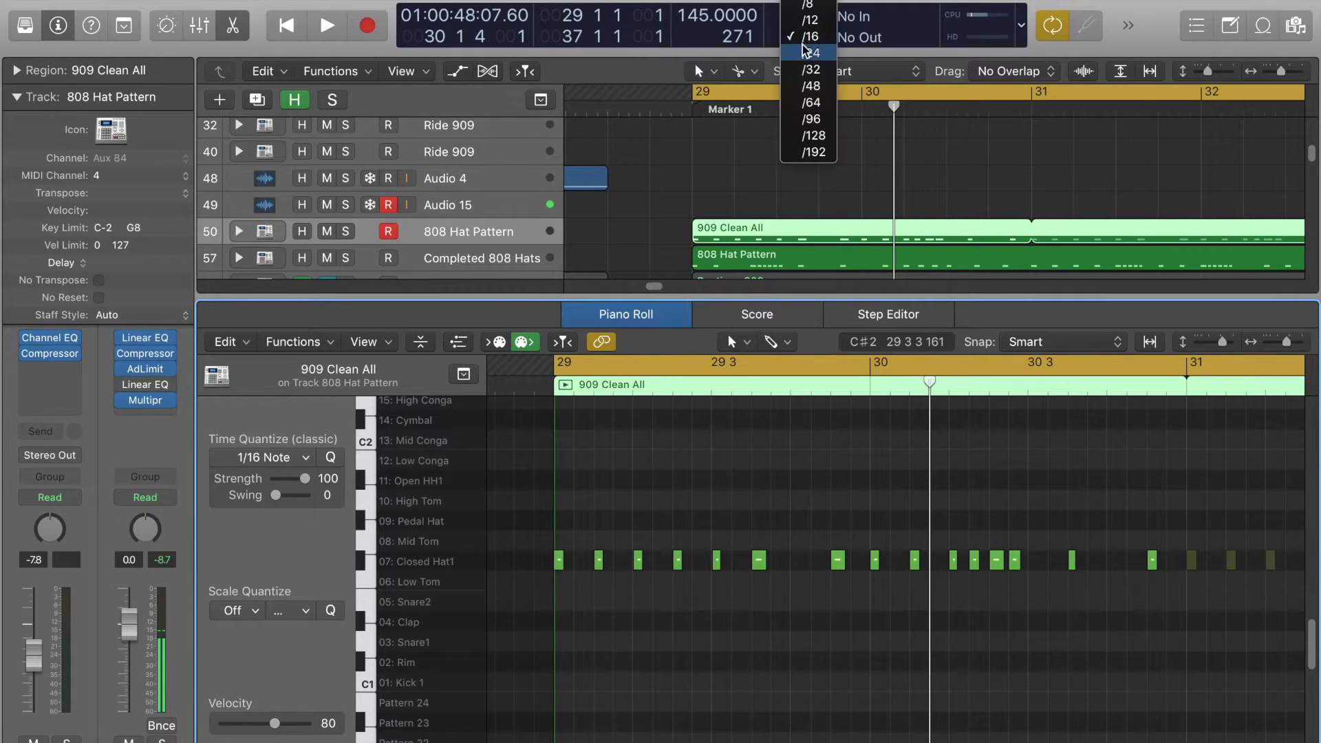
left_click(825, 6)
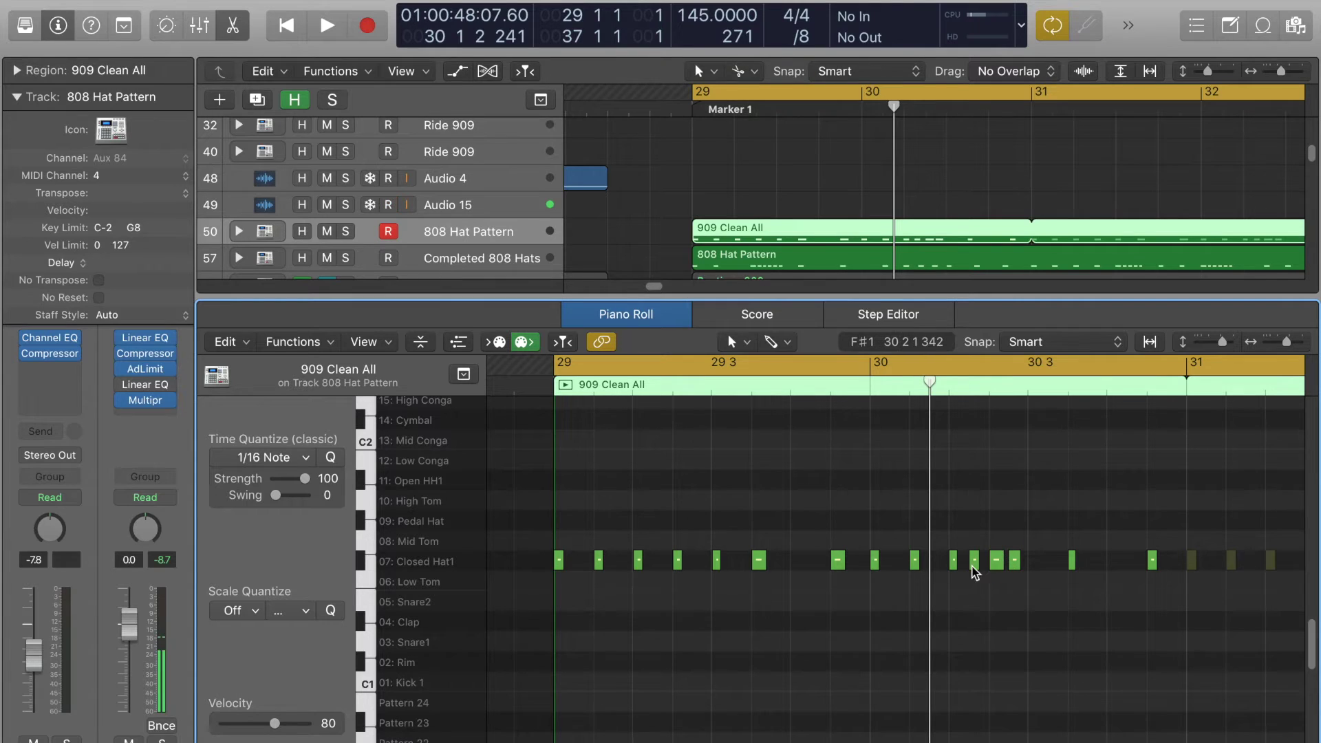
left_click(977, 561)
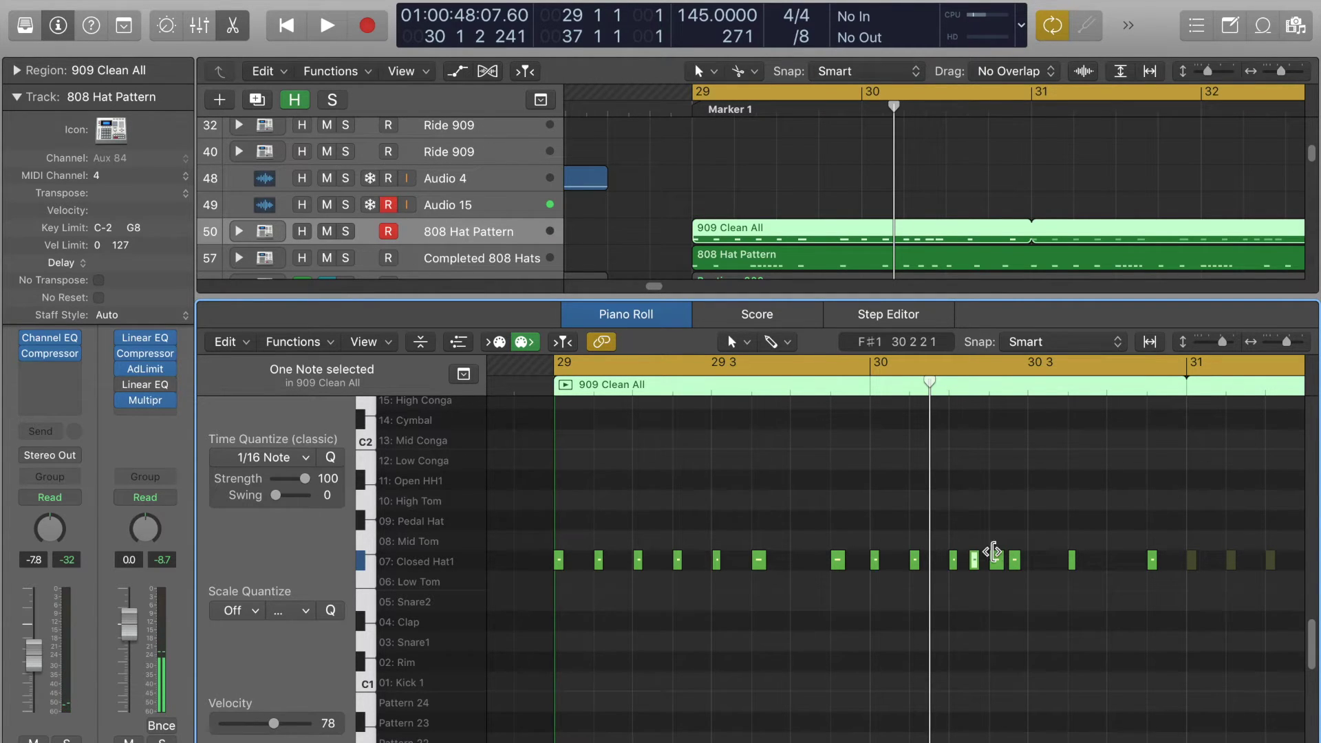
left_click(1039, 561)
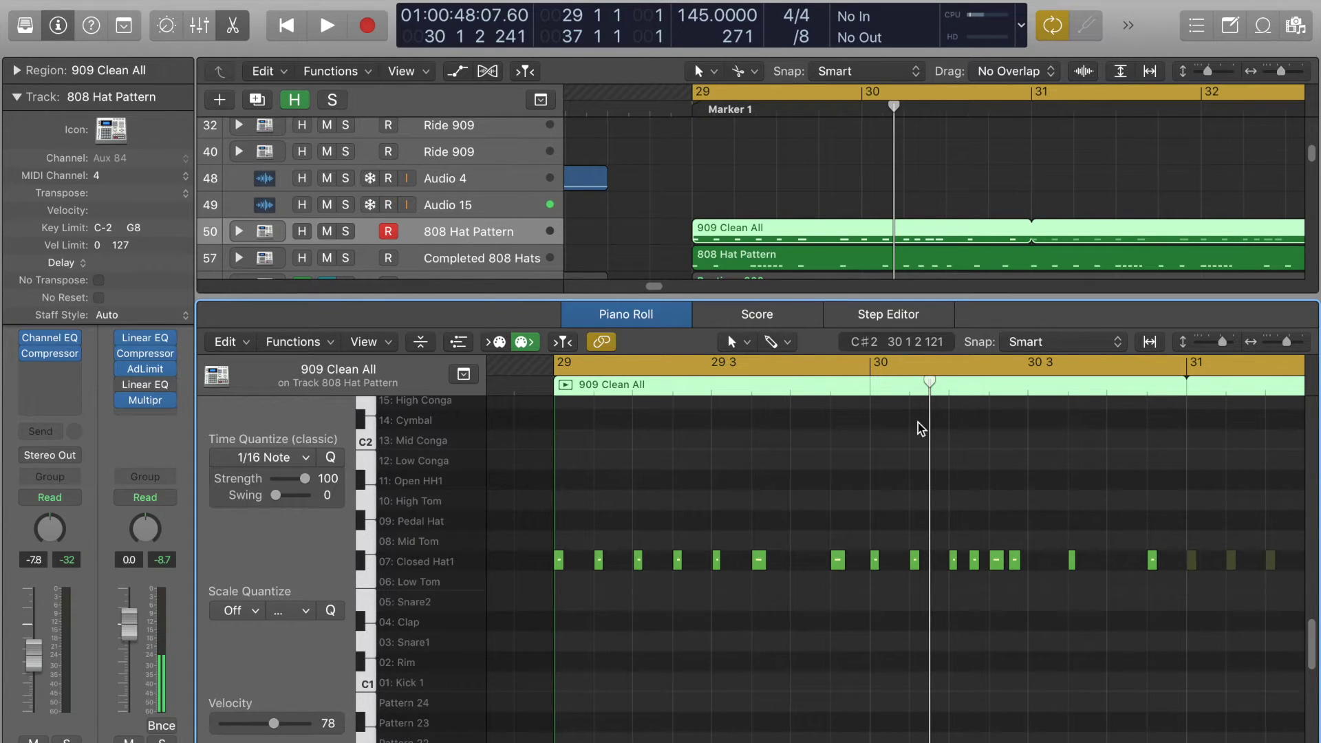
Try drawing an extra closed hat note around beat 3 of bar 30 with the Pencil tool and remove it
left_click(771, 342)
left_click(784, 389)
left_click(1034, 563)
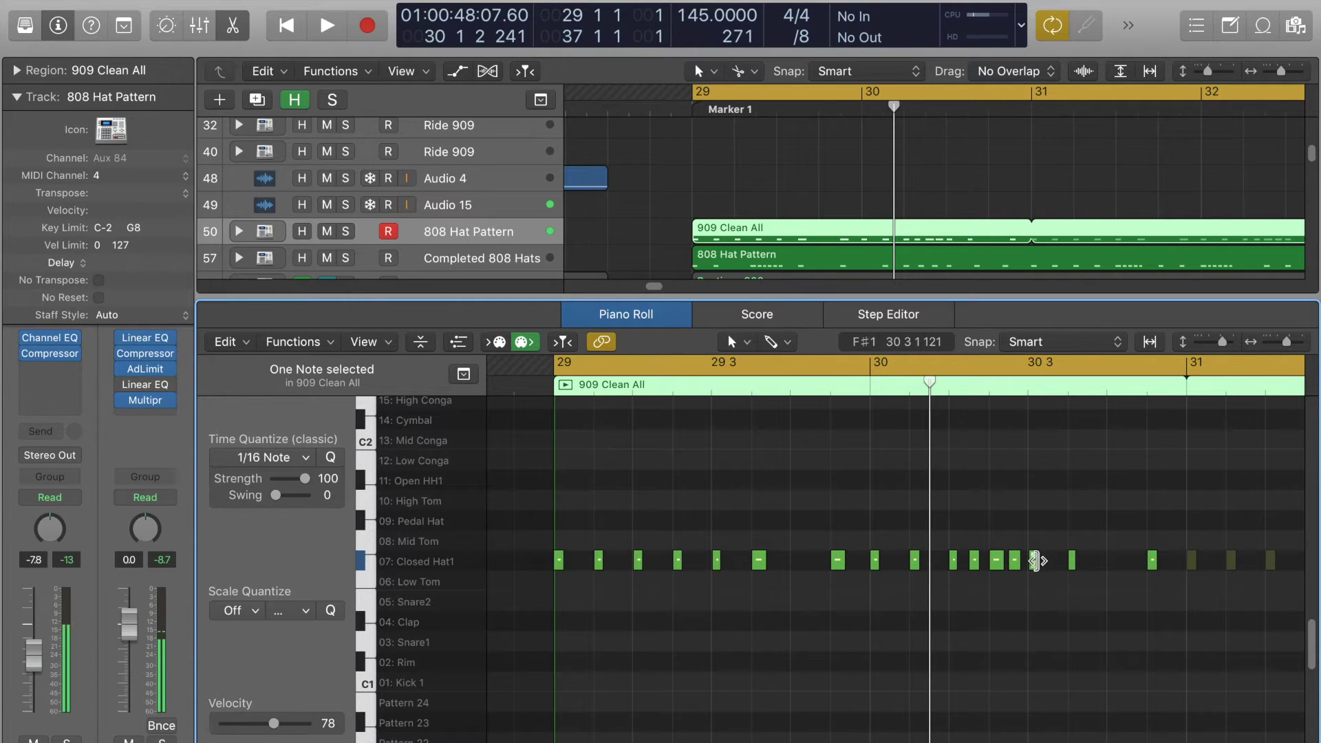
left_click(1072, 560)
left_click(1064, 507)
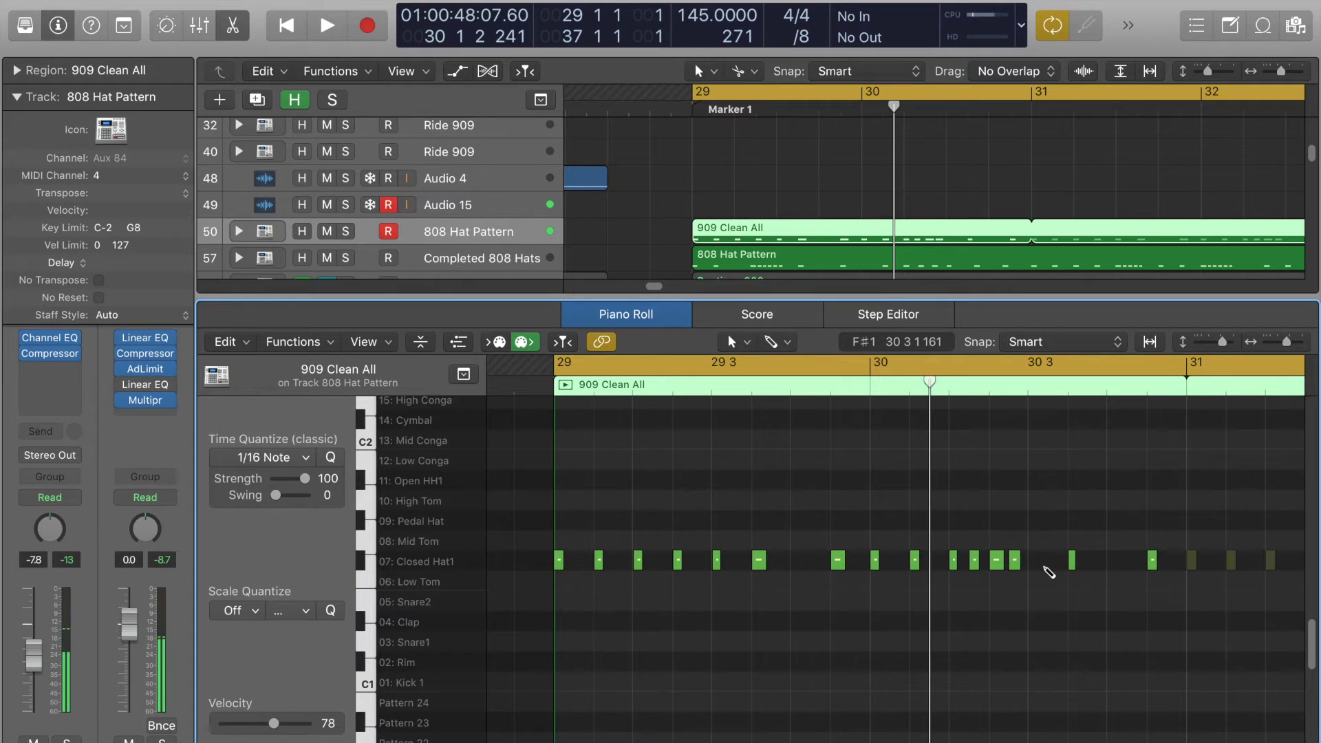
left_click(1049, 560, "super")
left_click(1034, 561)
key("Delete")
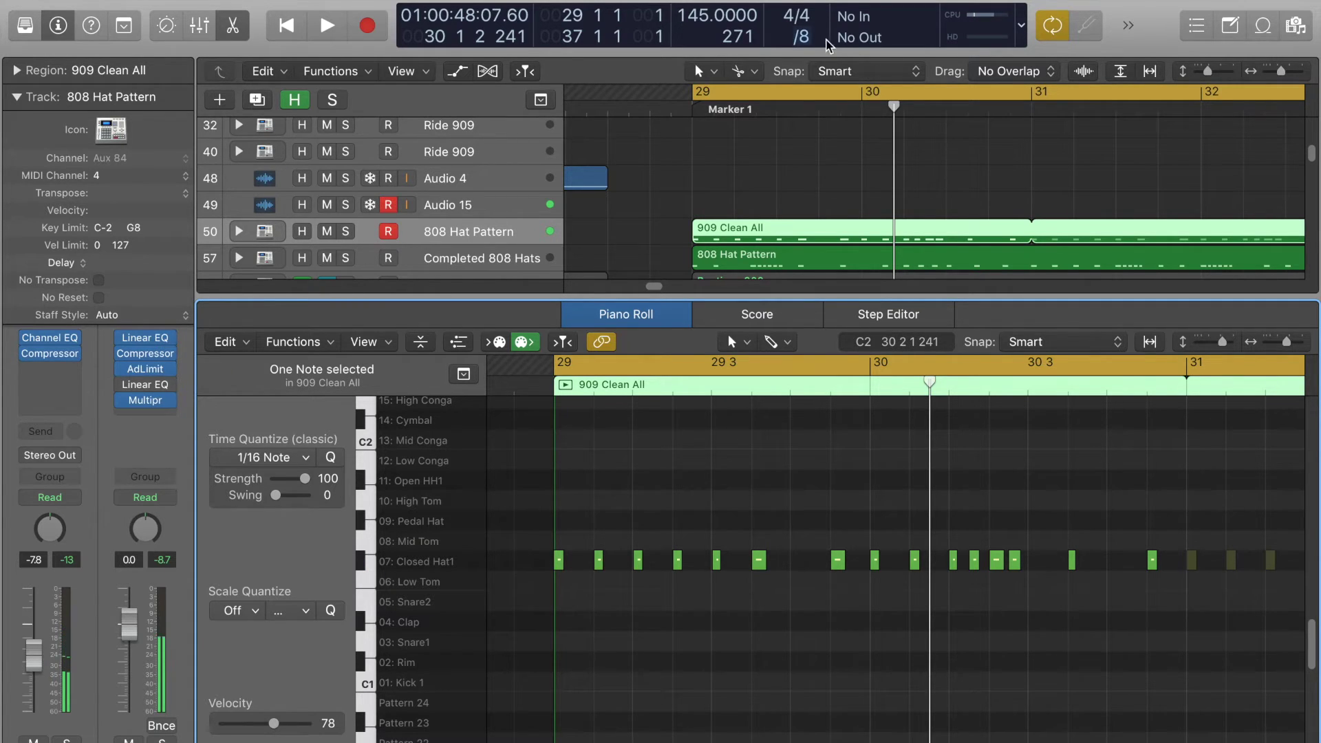
Set the grid division to /32, deselect the region and close the Piano Roll
left_click(802, 37)
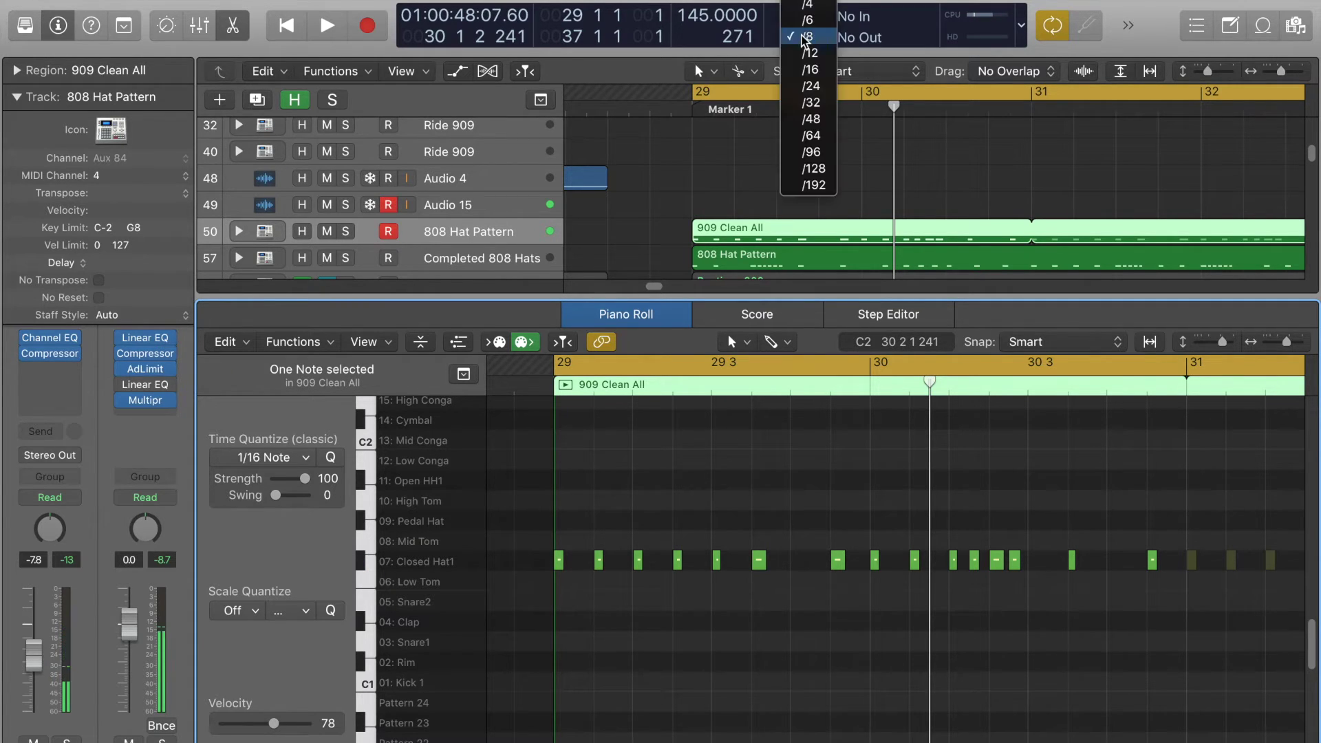
left_click(812, 102)
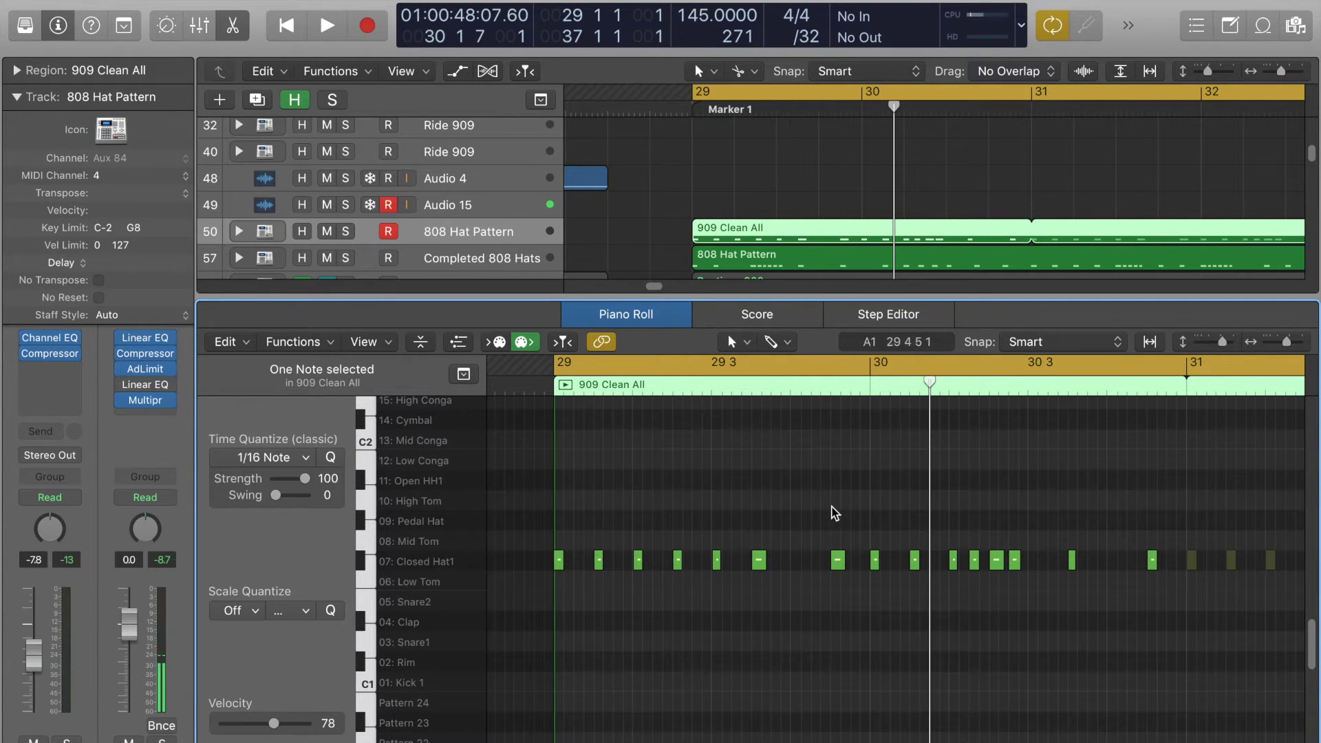
left_click(834, 511)
left_click(752, 204)
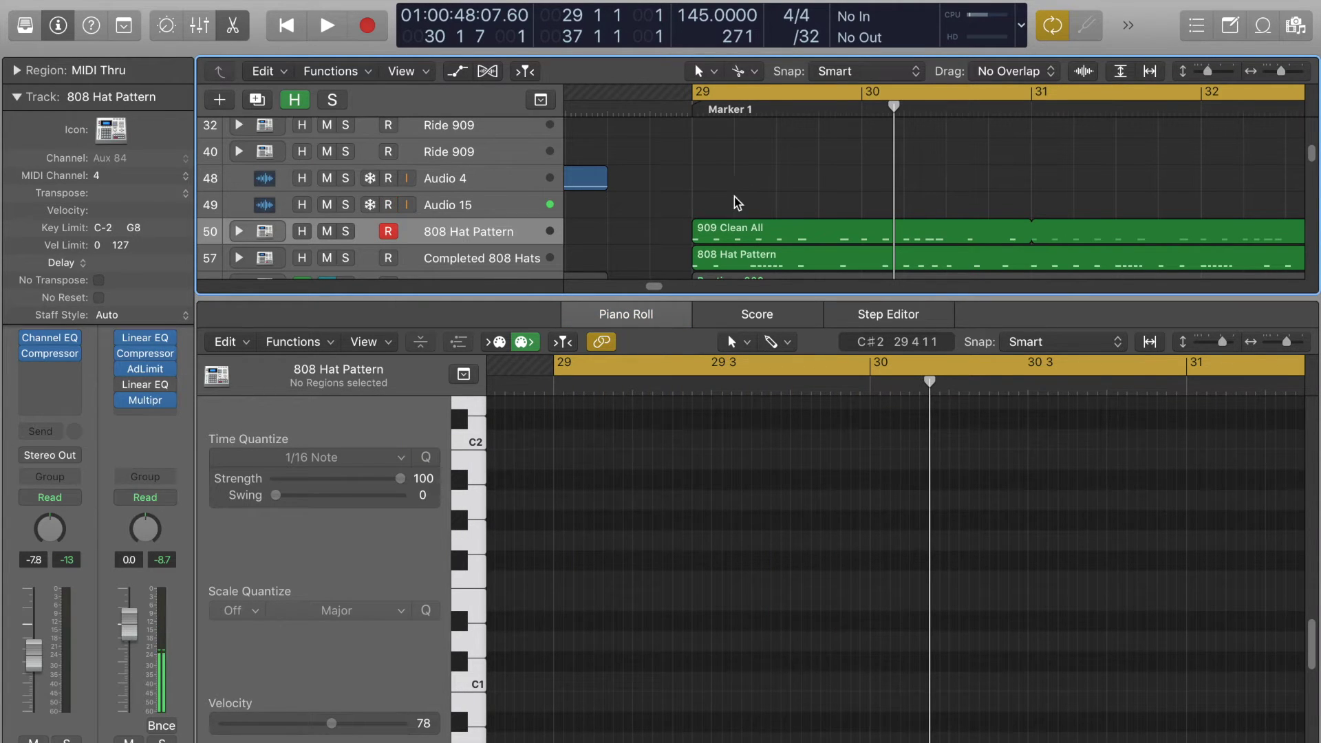
left_click(222, 29)
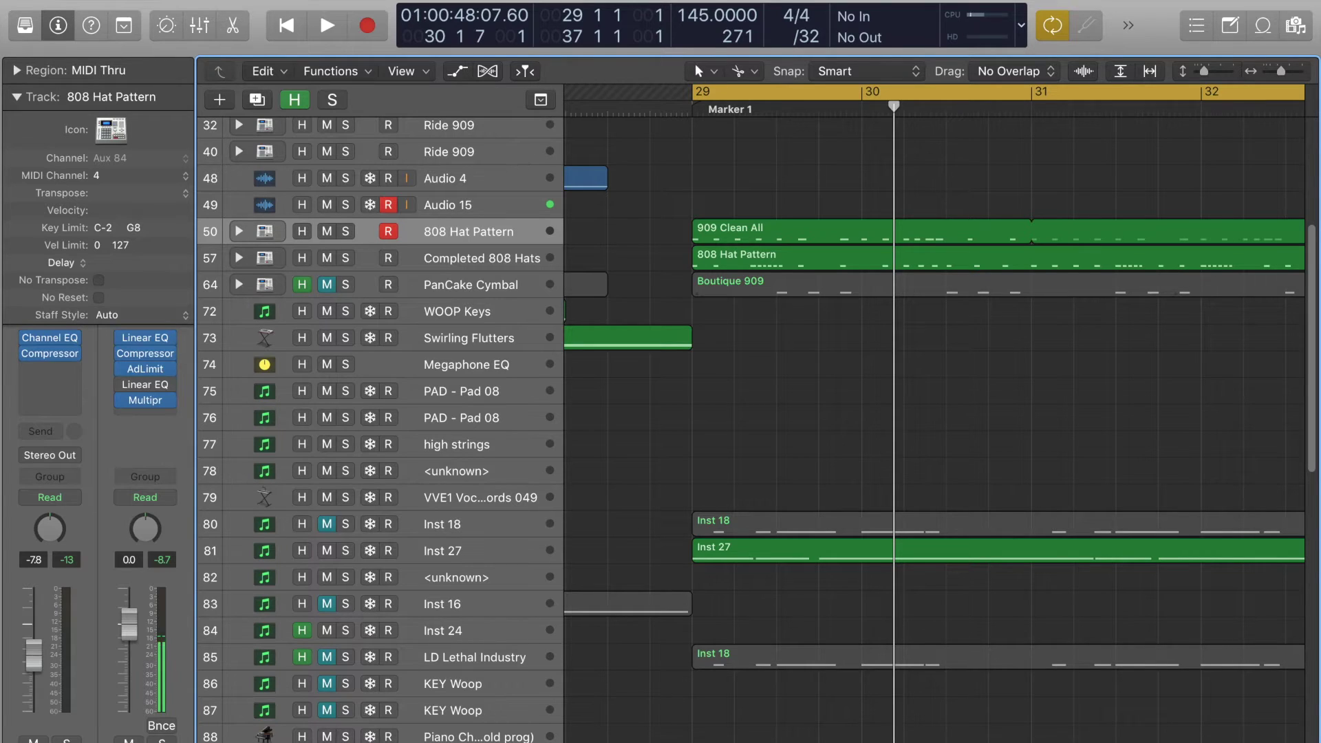
Open the key command editor and search the commands for "division"
left_click(76, 0)
mouse_move(197, 59)
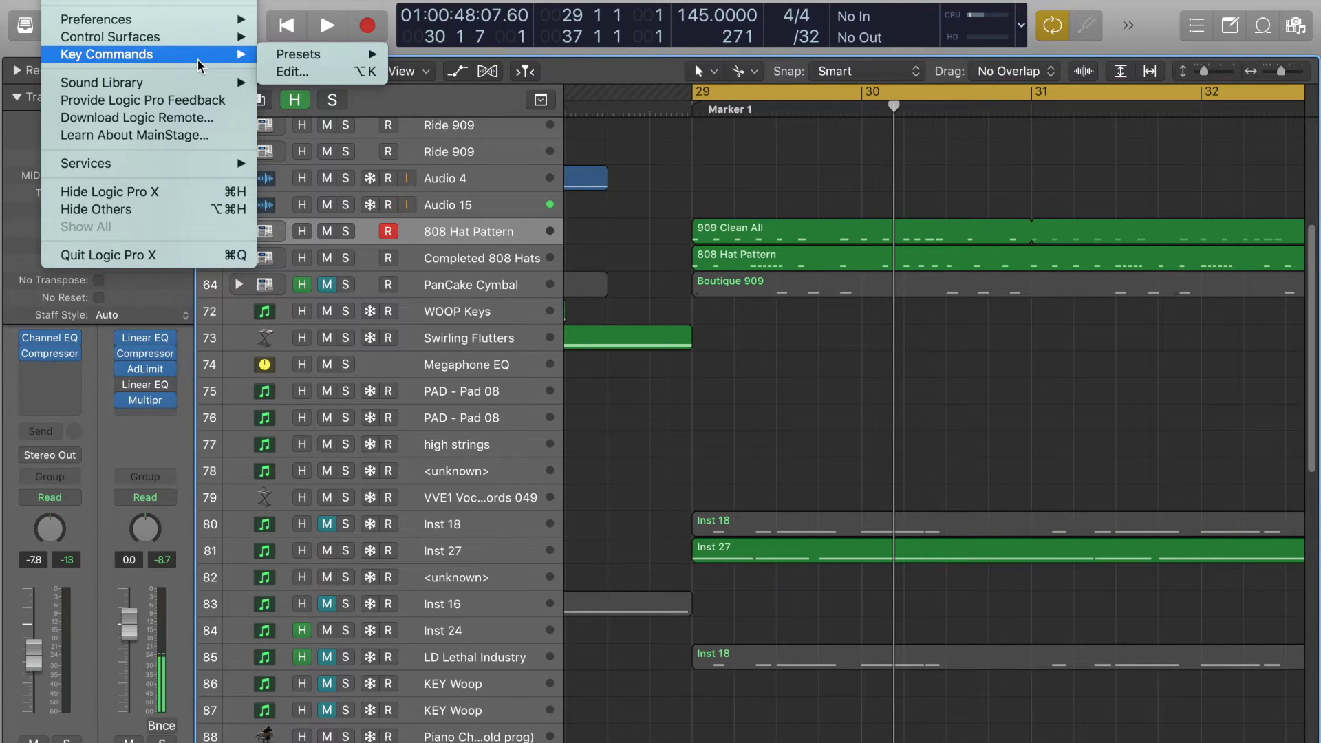
left_click(303, 73)
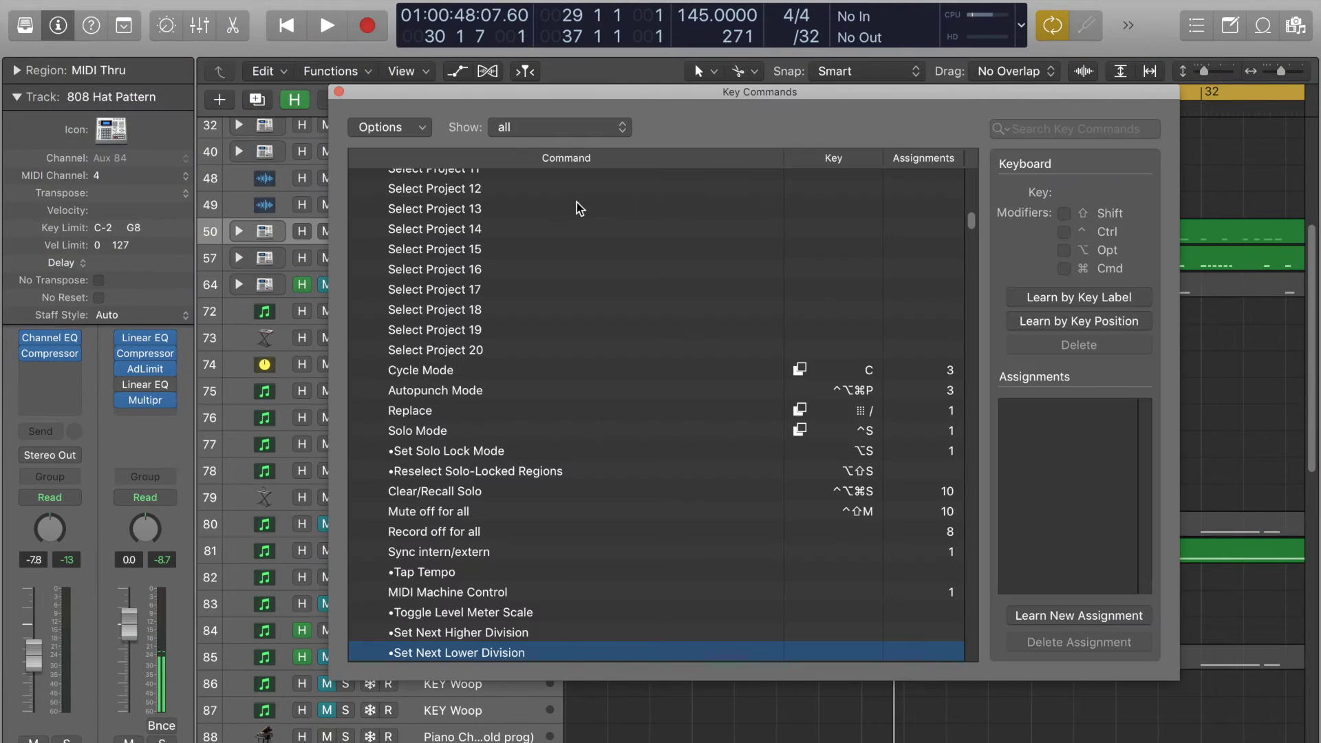
left_click(1017, 131)
type("division")
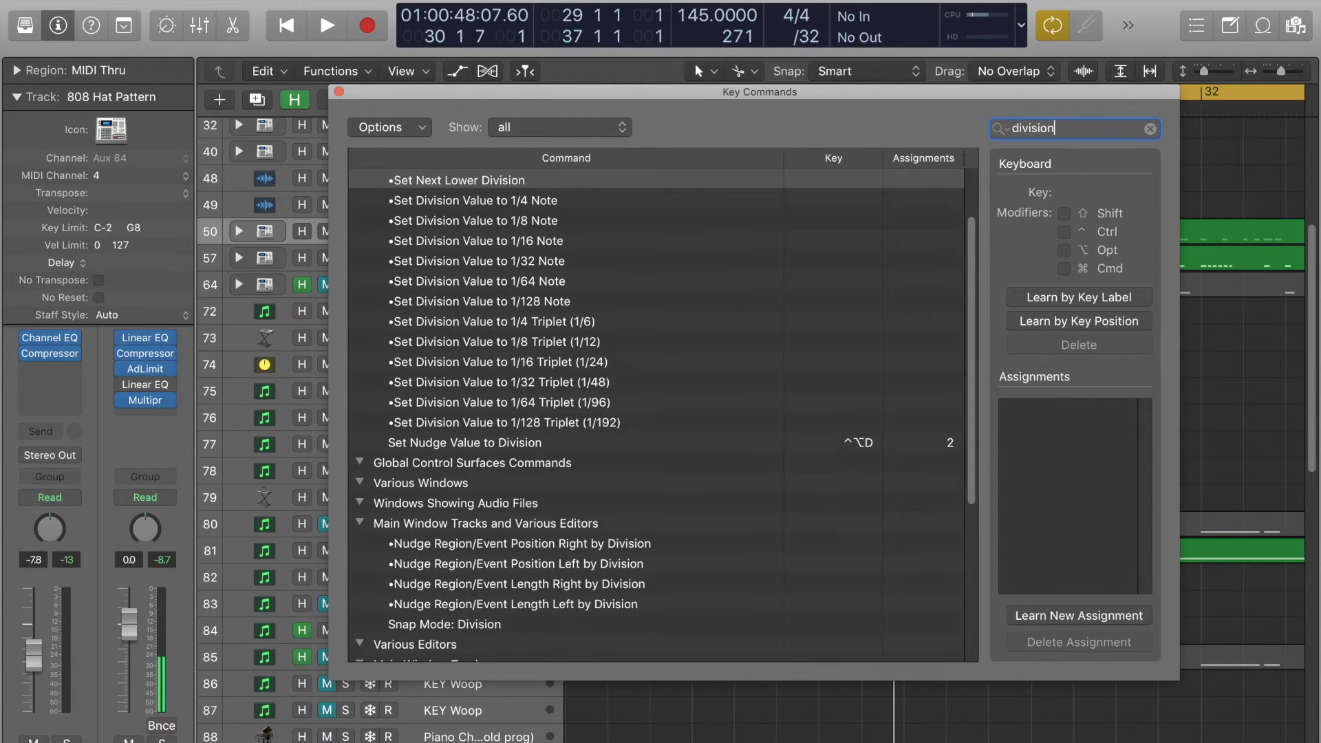
Assign Shift+2 by key label to the Set Next Higher Division command
left_click(536, 180)
scroll(532, 192, "up", 3)
left_click(541, 234)
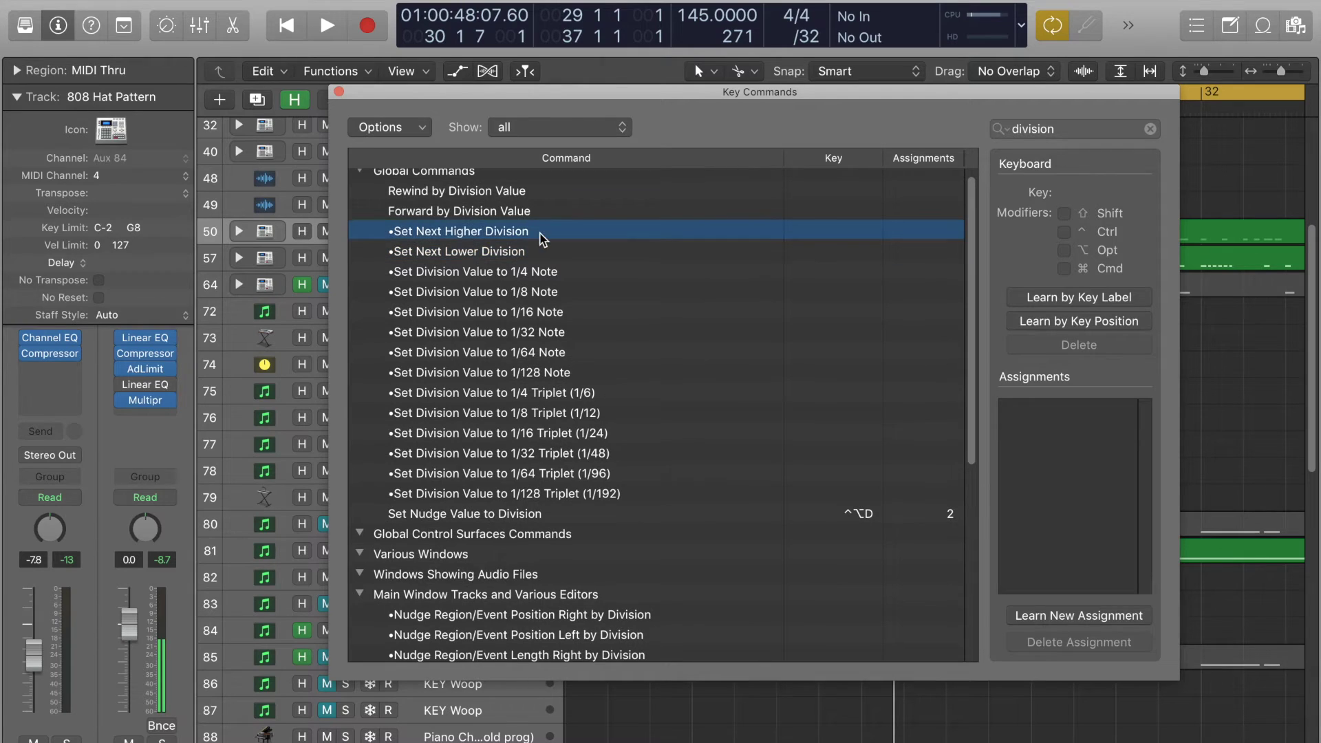
left_click(1090, 303)
key("shift+2")
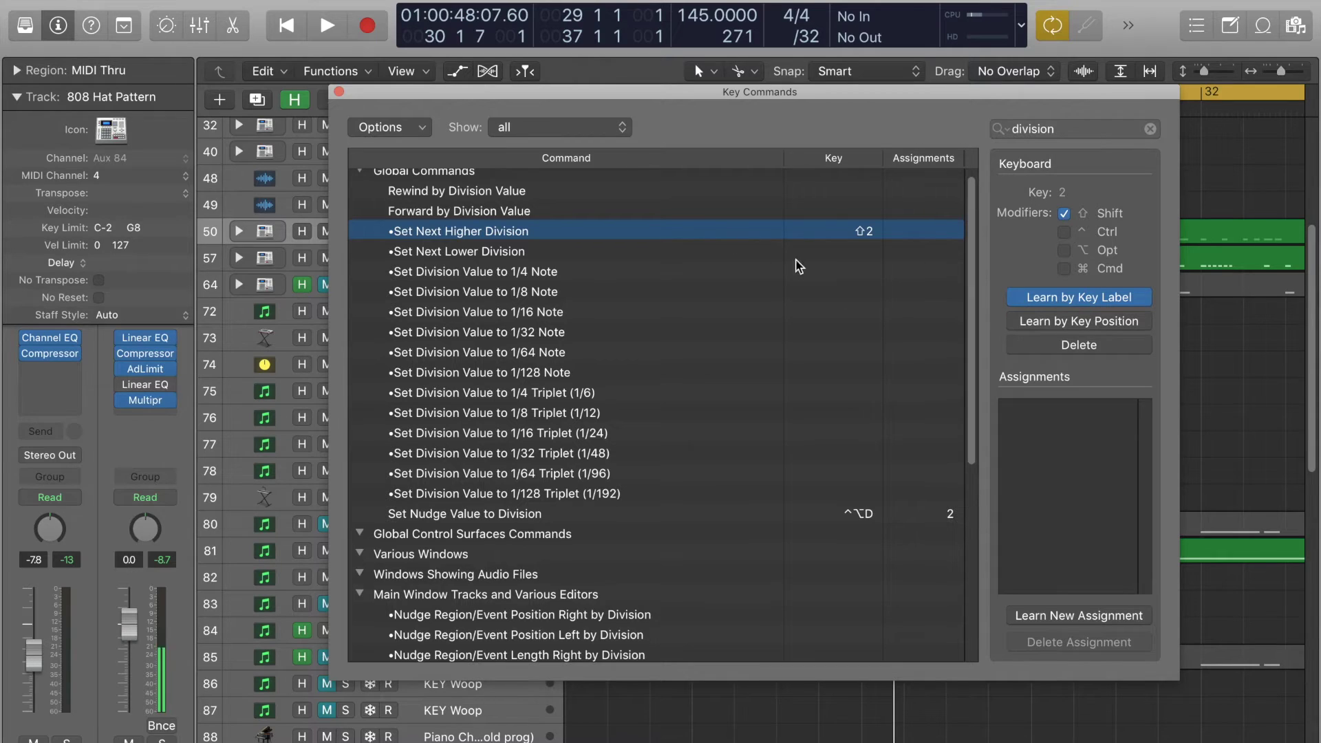
Assign Shift+1 by key label to Set Next Lower Division and close the key command editor
left_click(688, 253)
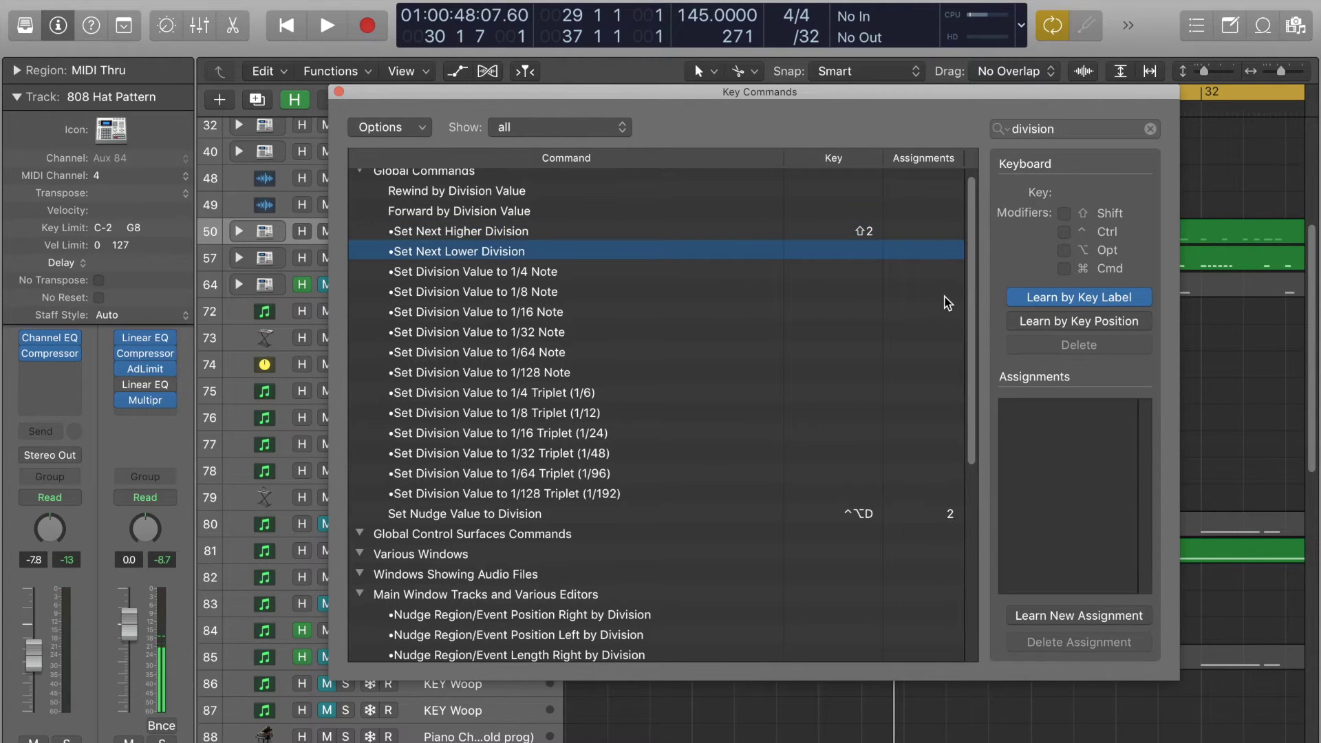
key("shift+1")
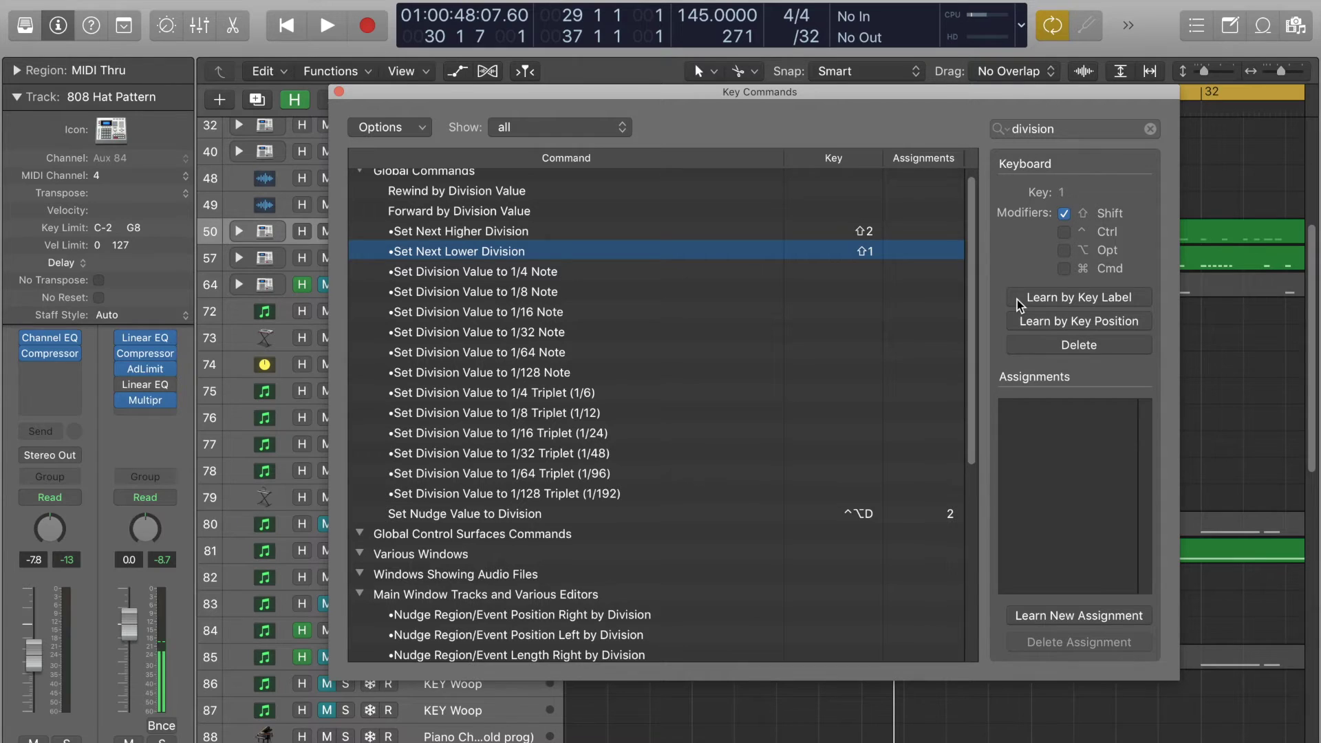
left_click(337, 92)
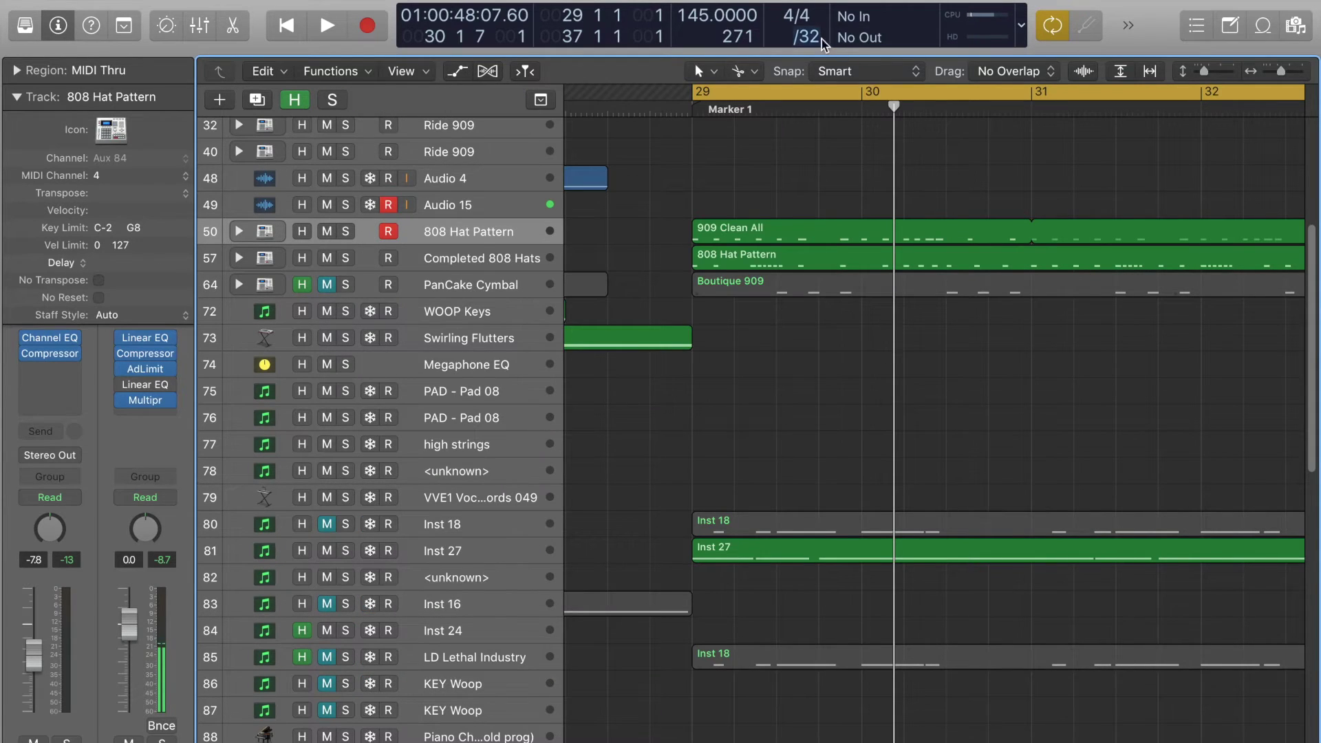
Test the new division key commands by stepping the grid division higher and lower, ending at /16
key("ctrl+g")
key("ctrl+g")
key("ctrl+shift+g")
key("ctrl+shift+g")
key("ctrl+shift+g")
key("ctrl+shift+g")
key("ctrl+shift+g")
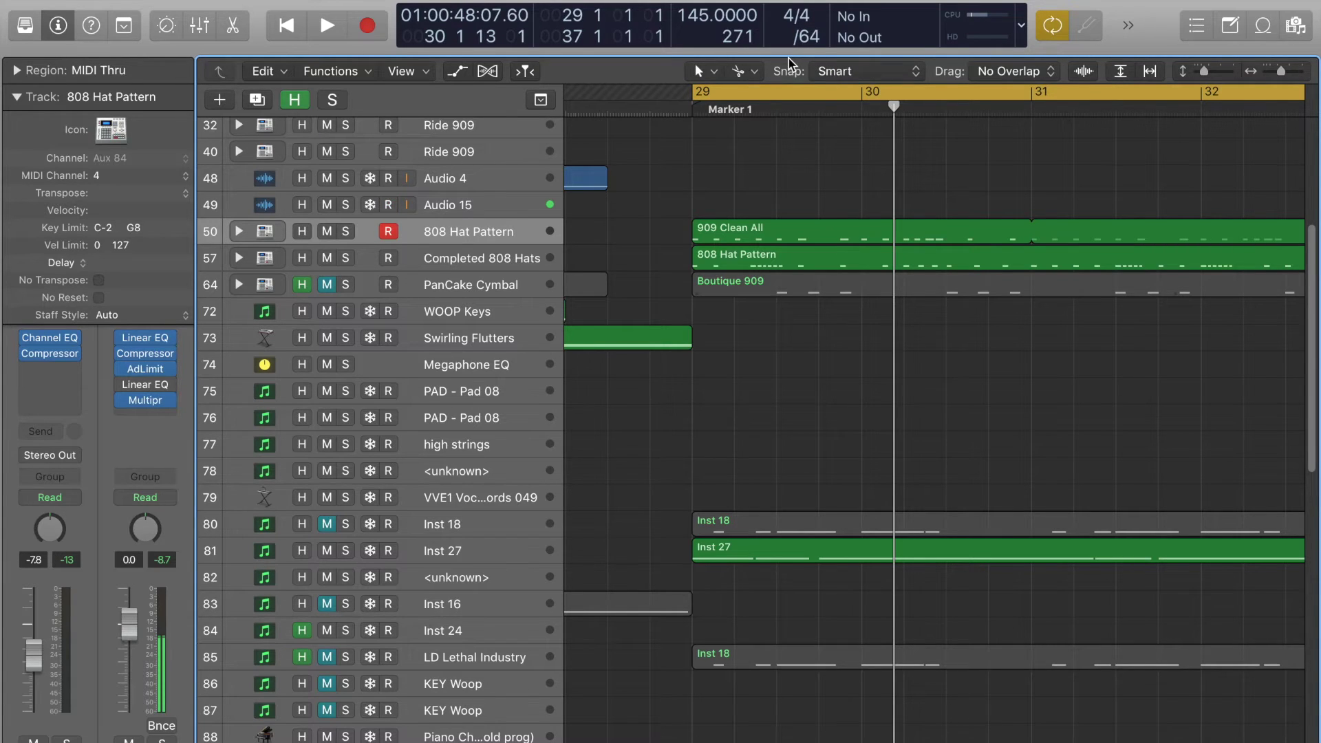
key("ctrl+shift+g")
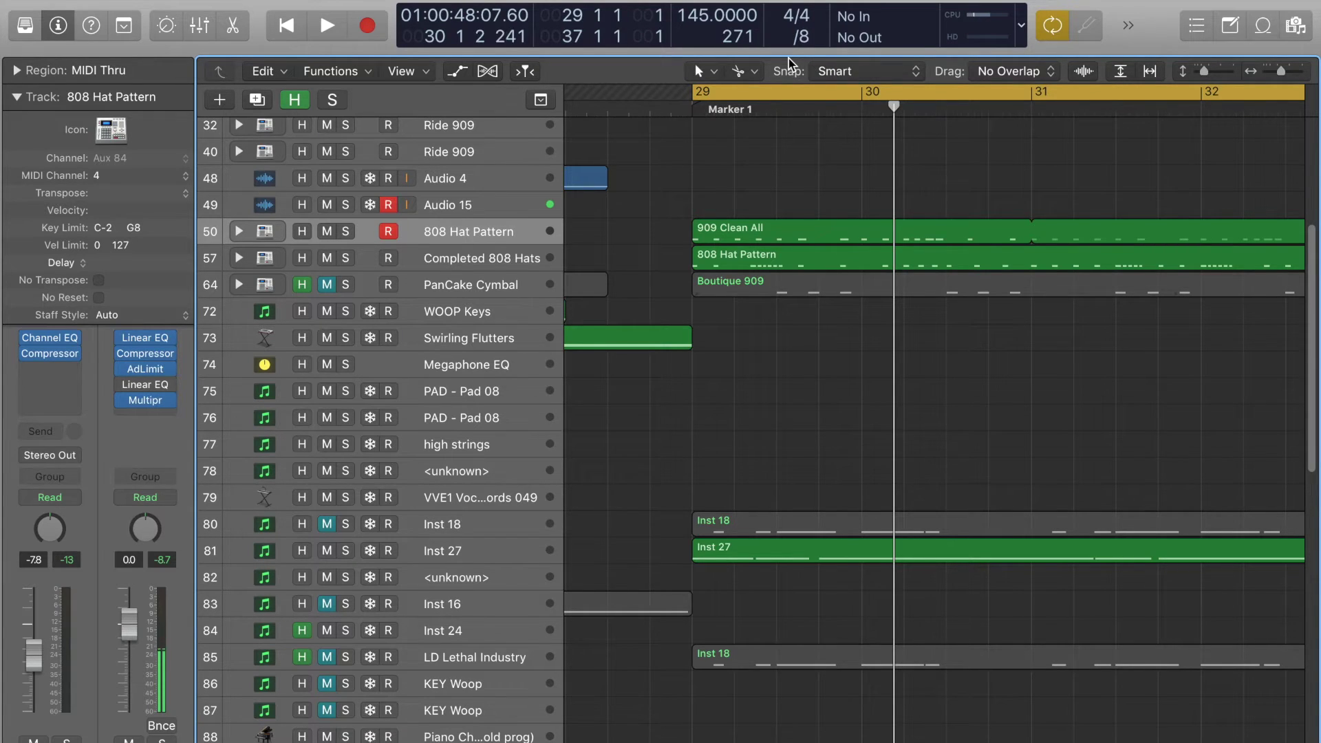
key("ctrl+g")
key("ctrl+g")
Select the Completed 808 Hats track
left_click(527, 262)
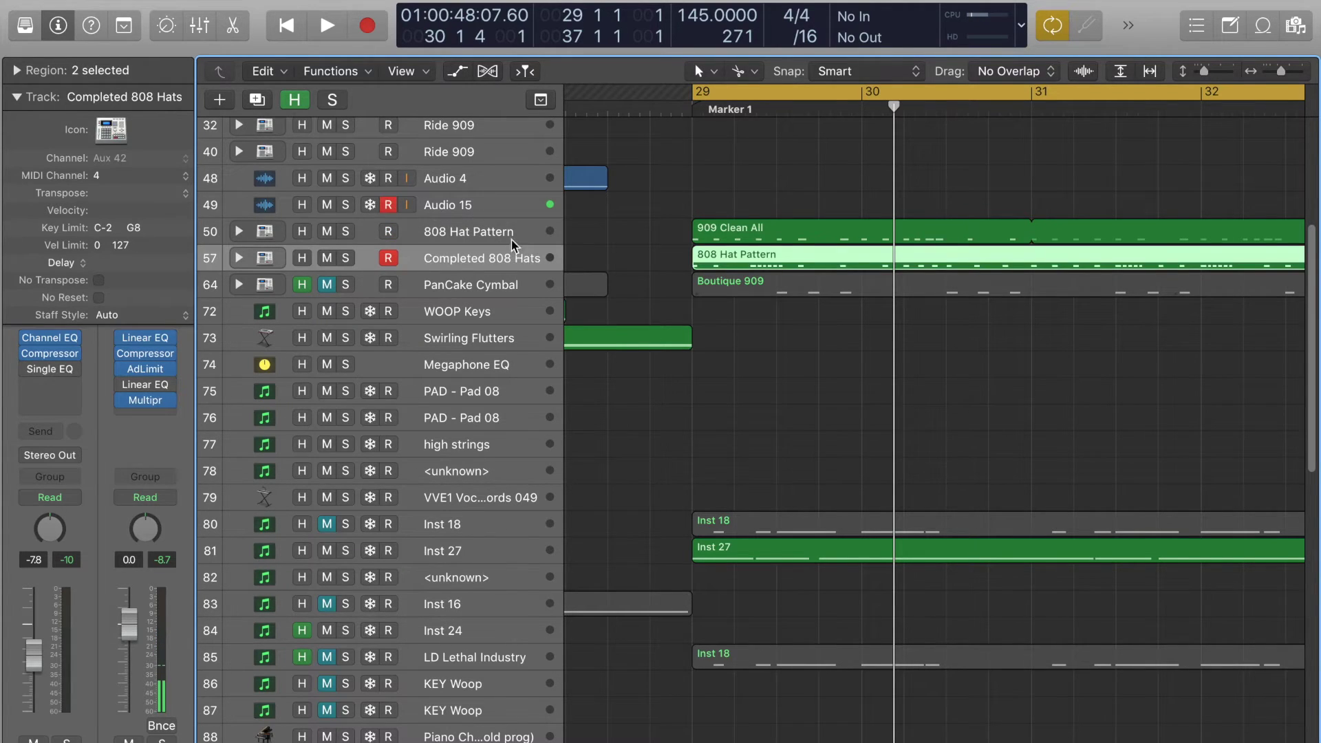
Duplicate the 808 Hat Pattern track as a new empty track below it
left_click(510, 234)
key("super+d")
left_click(618, 249)
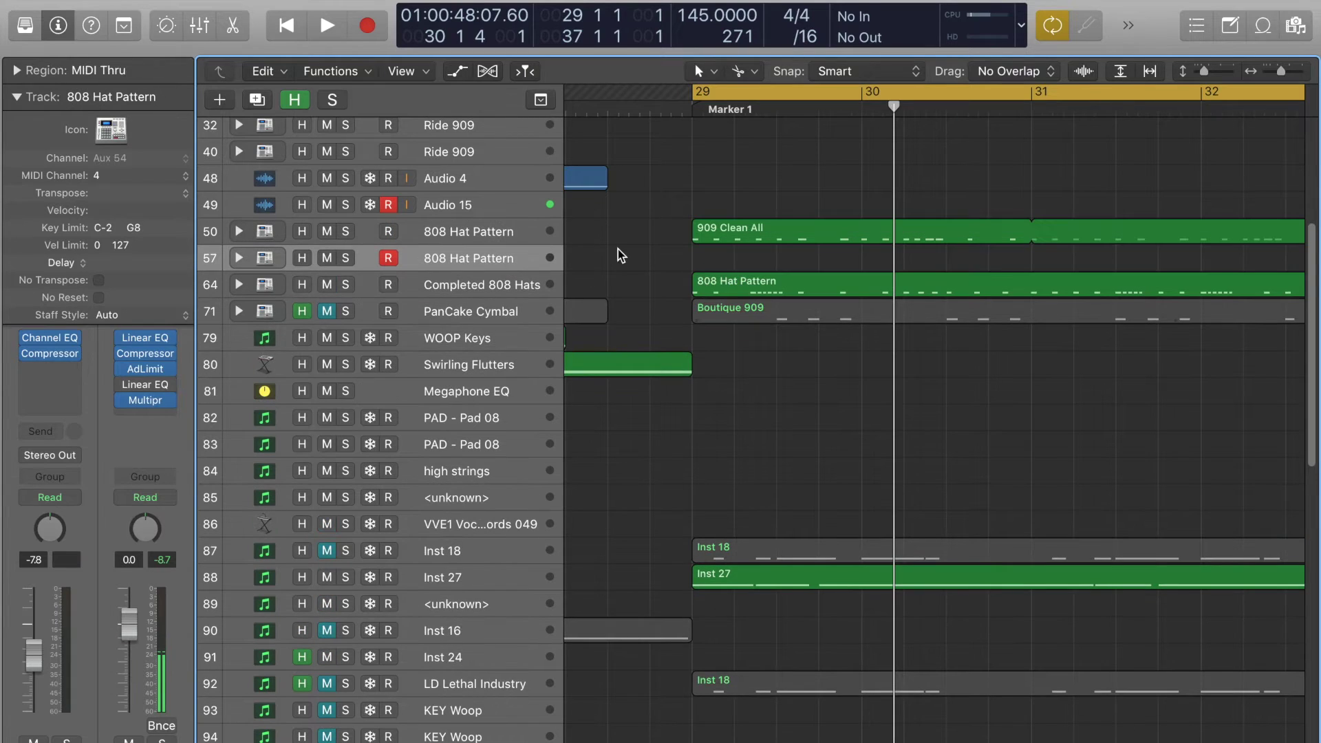
Create an empty MIDI region at bar 29 on the duplicated track and extend it to bar 31
right_click(718, 264)
left_click(737, 269)
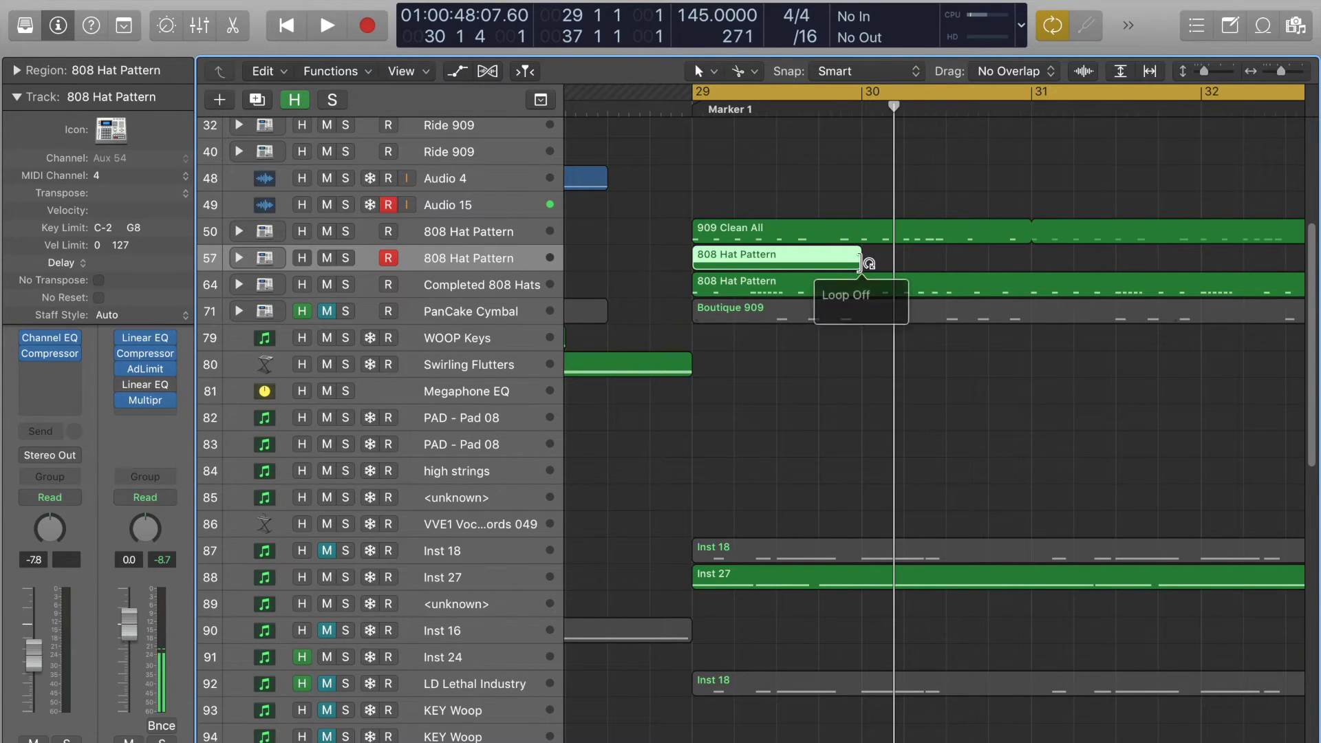
left_click_drag(859, 264, 1031, 259)
Open the new region in the Piano Roll and add Closed Hat1 notes at 29 1 1 and an eighth note after it
double_click(755, 256)
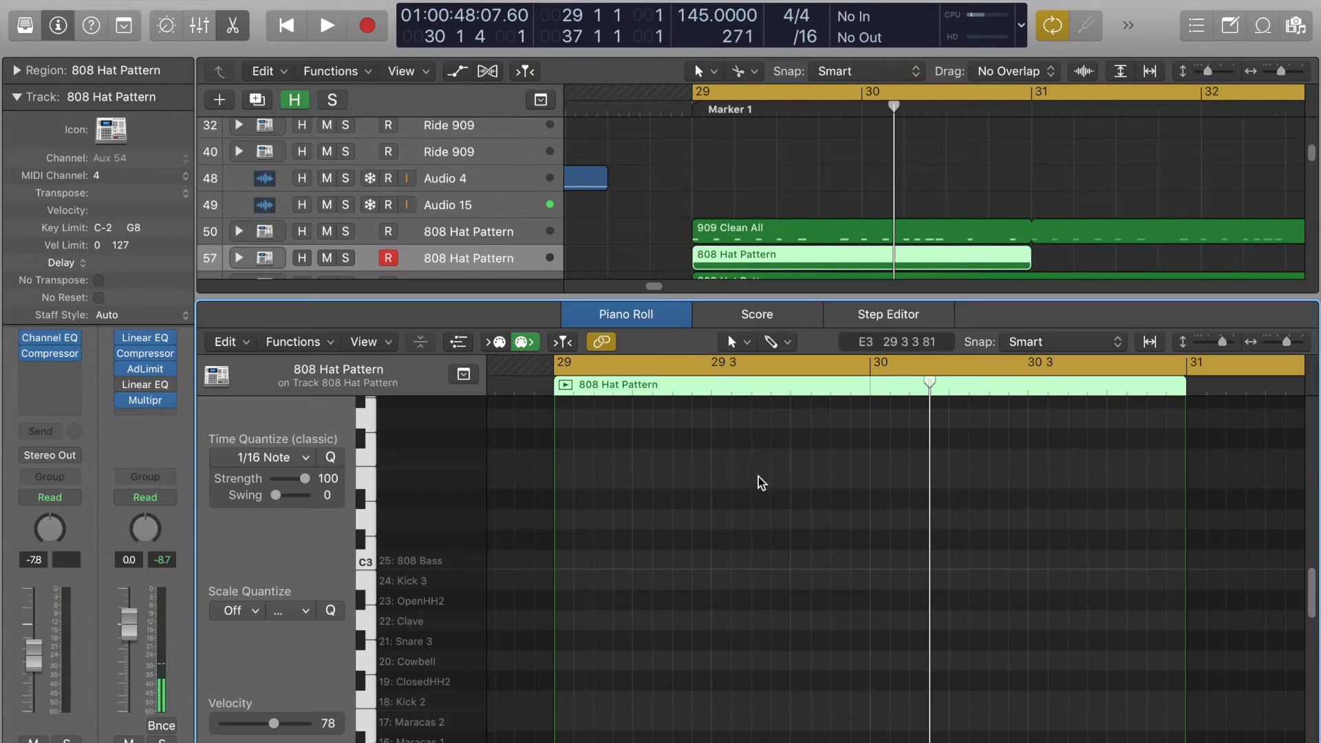
scroll(750, 504, "down", 8)
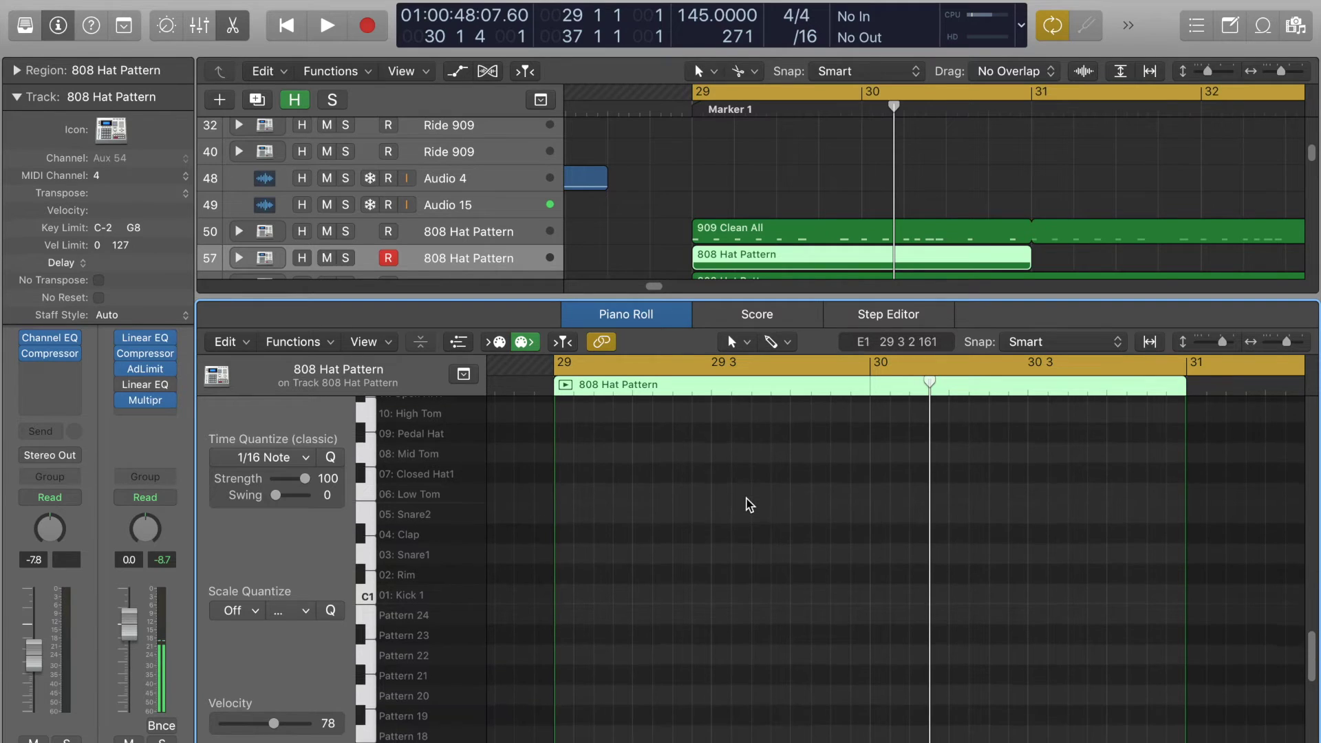
scroll(750, 504, "up", 5)
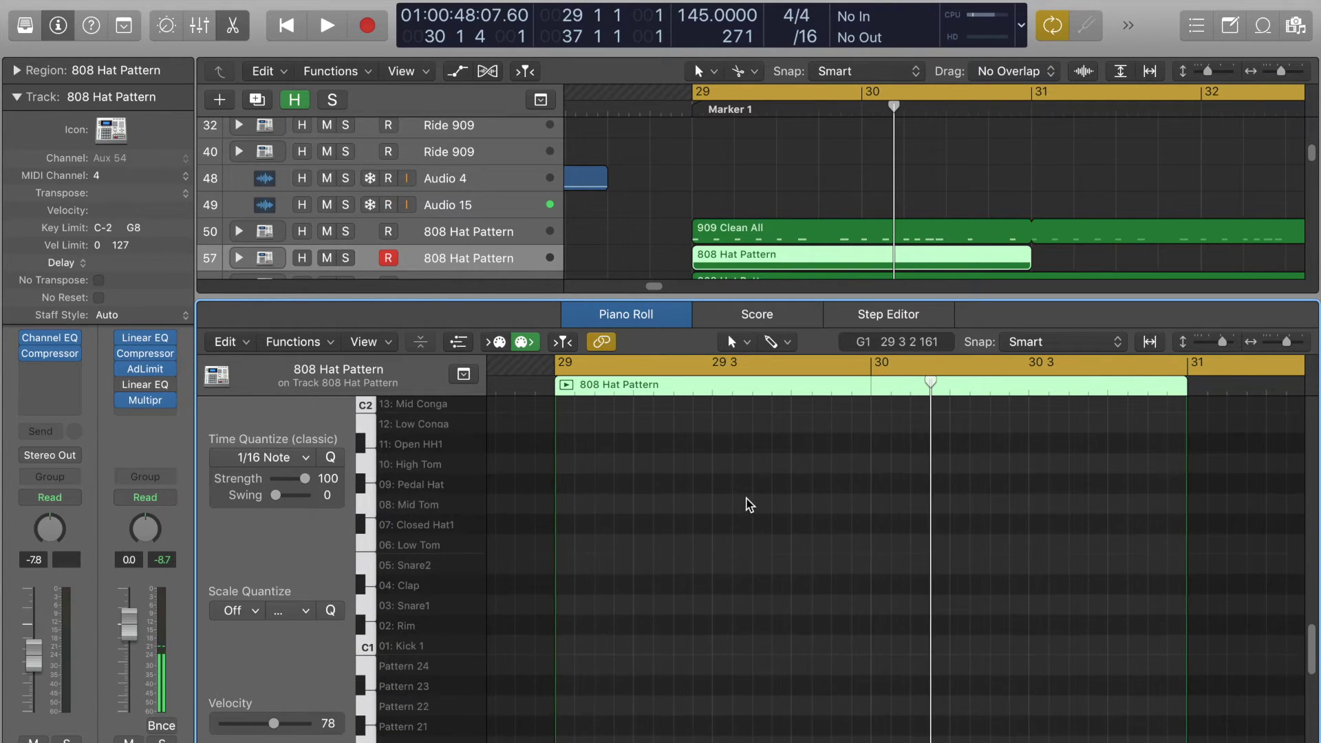
left_click(559, 524)
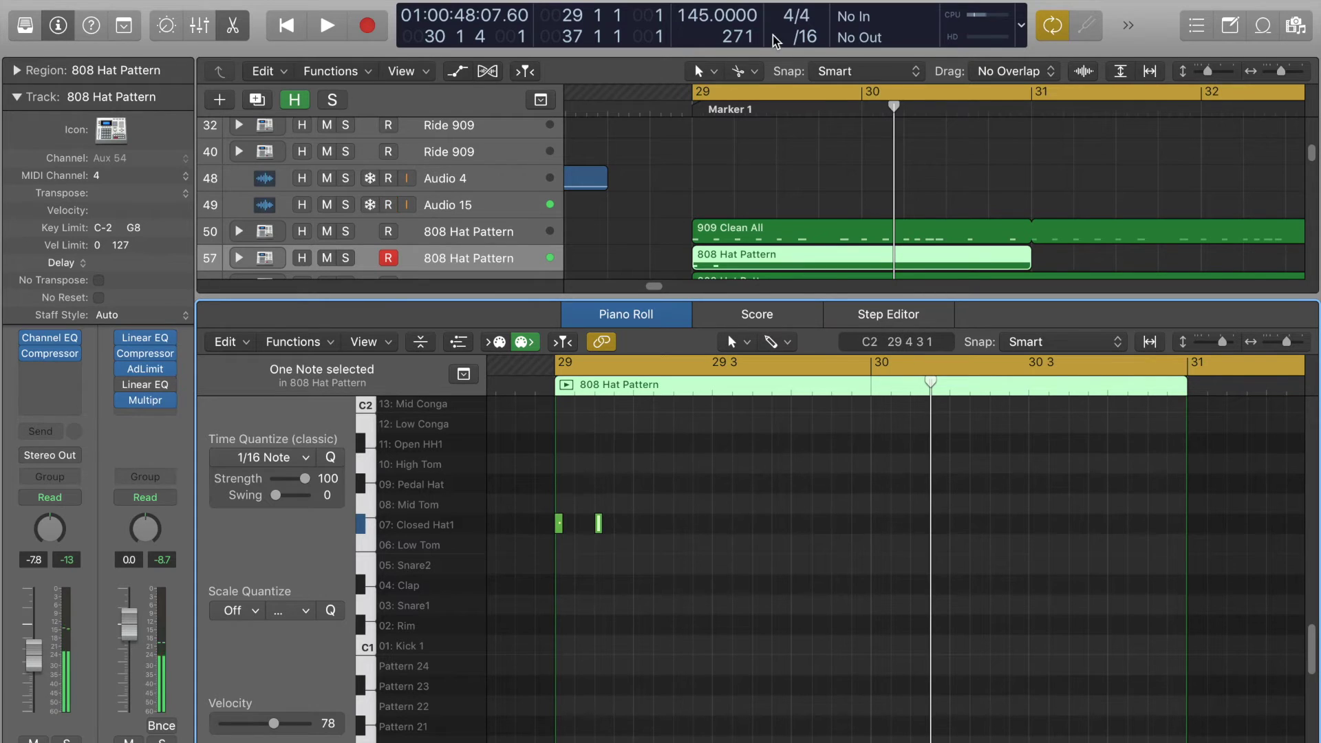
left_click(768, 630)
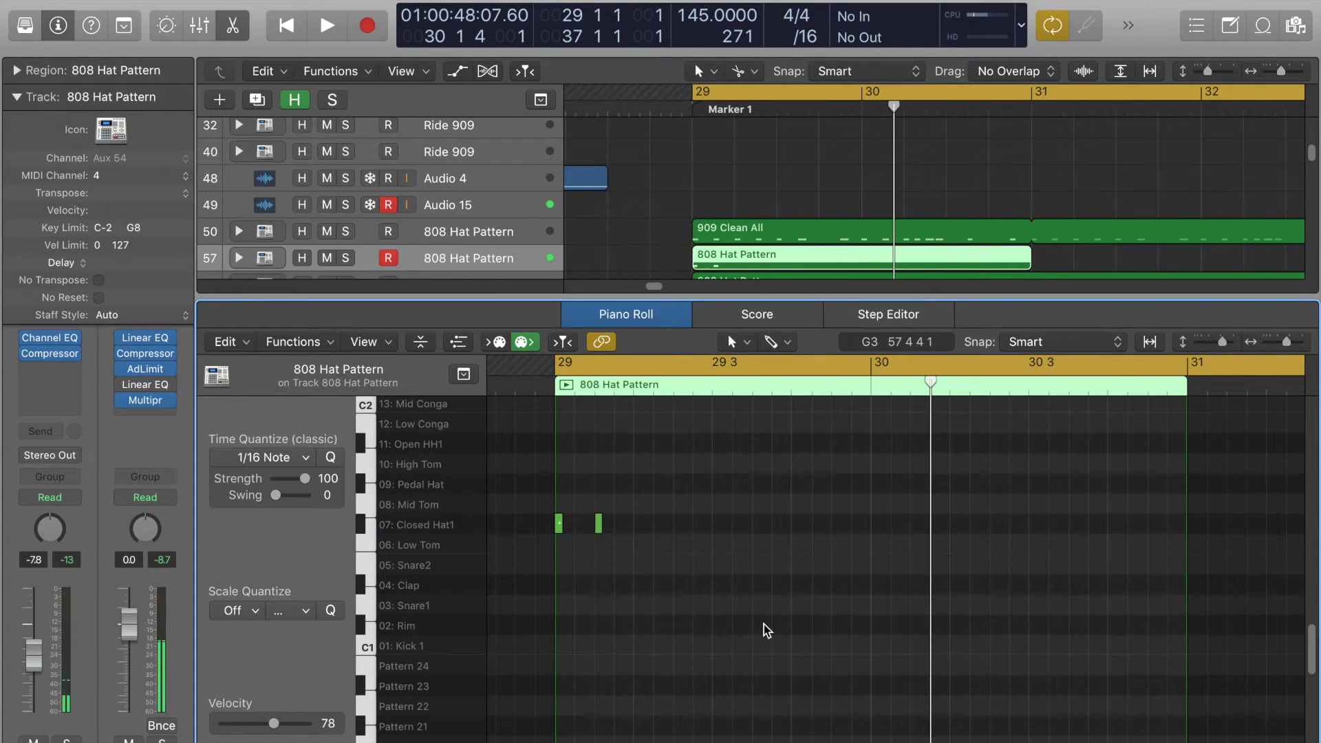
Raise the grid division to /32 and enter five consecutive Closed Hat1 notes ending on 29 3 1
key("ctrl+g")
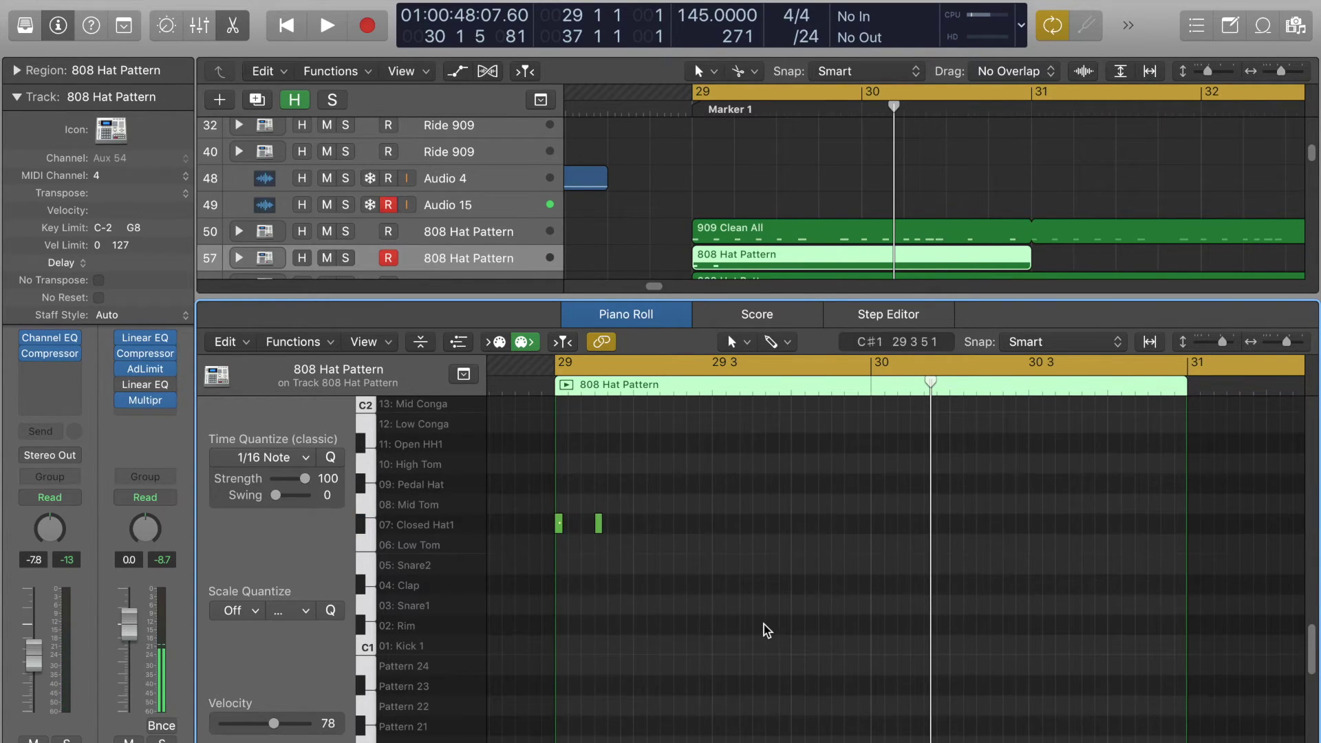
key("ctrl+g")
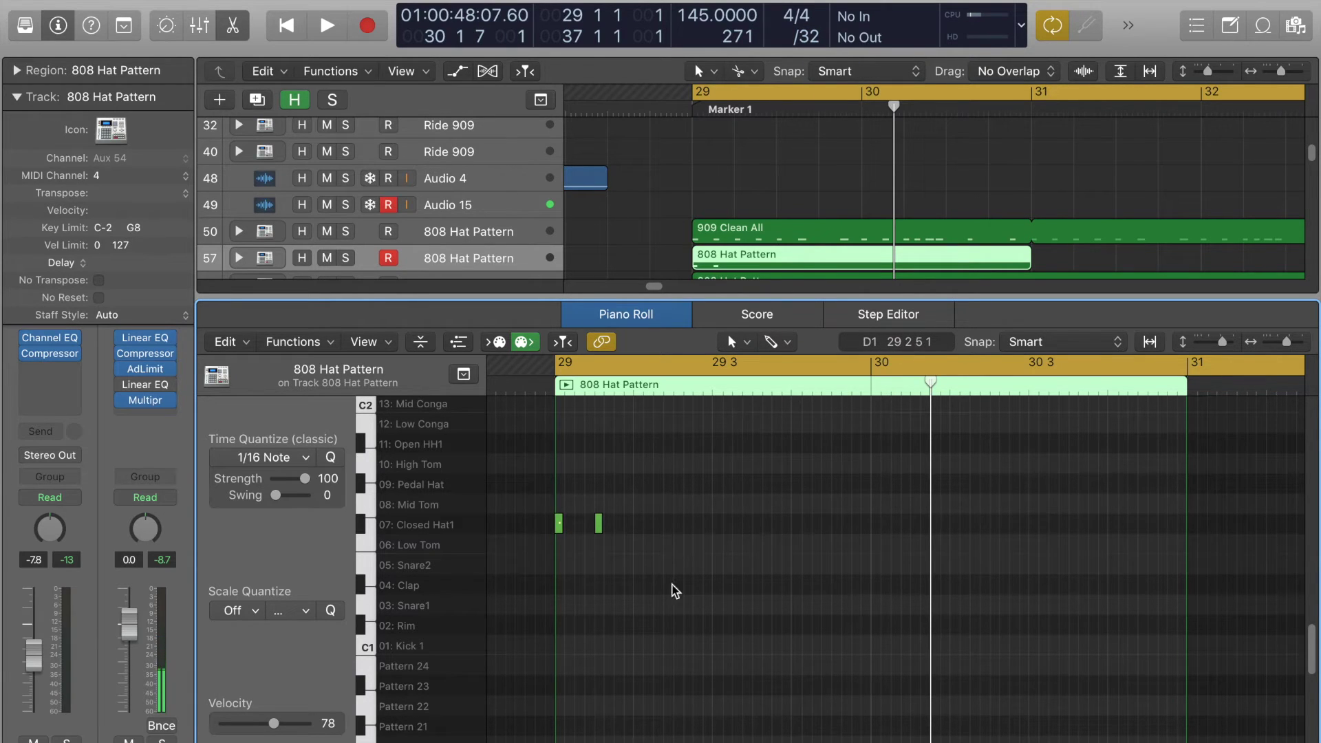
key("super+Right")
key("super+Right")
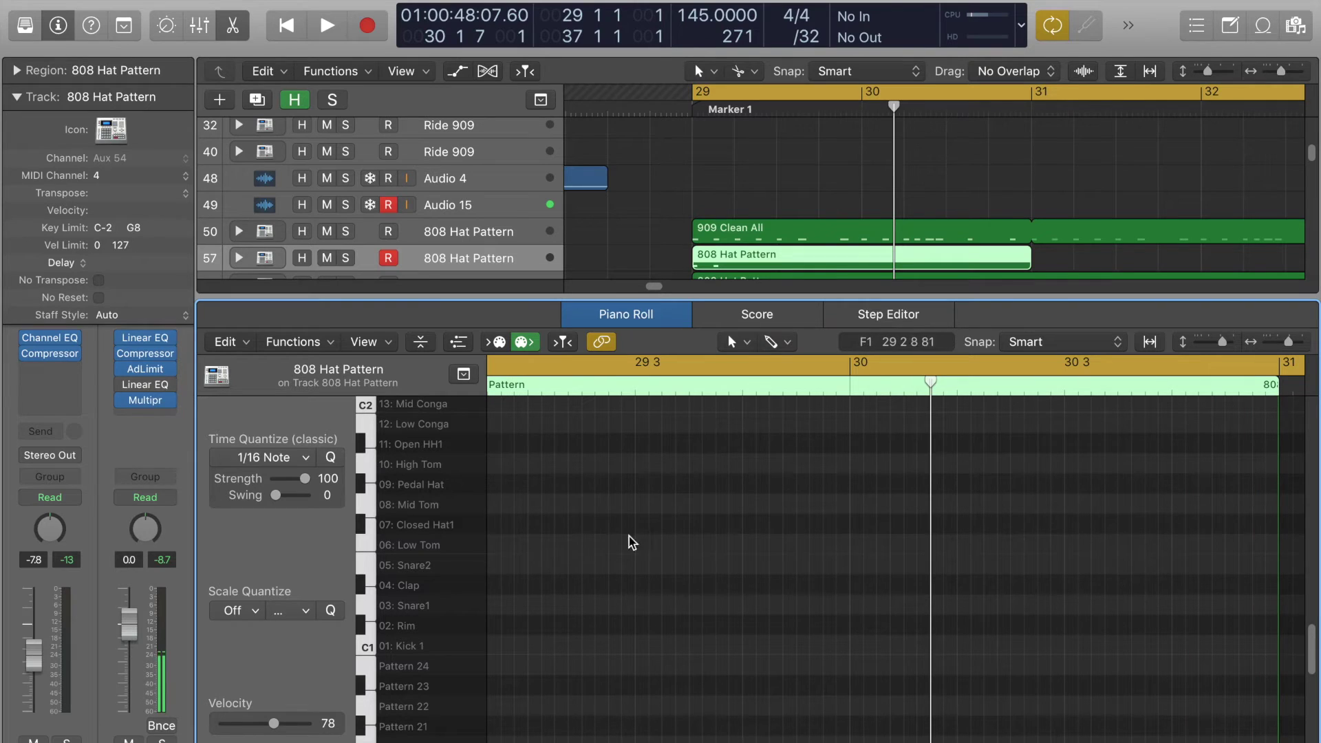
left_click(587, 524, "super")
left_click(600, 525, "super")
left_click(614, 524, "super")
left_click(627, 525, "super")
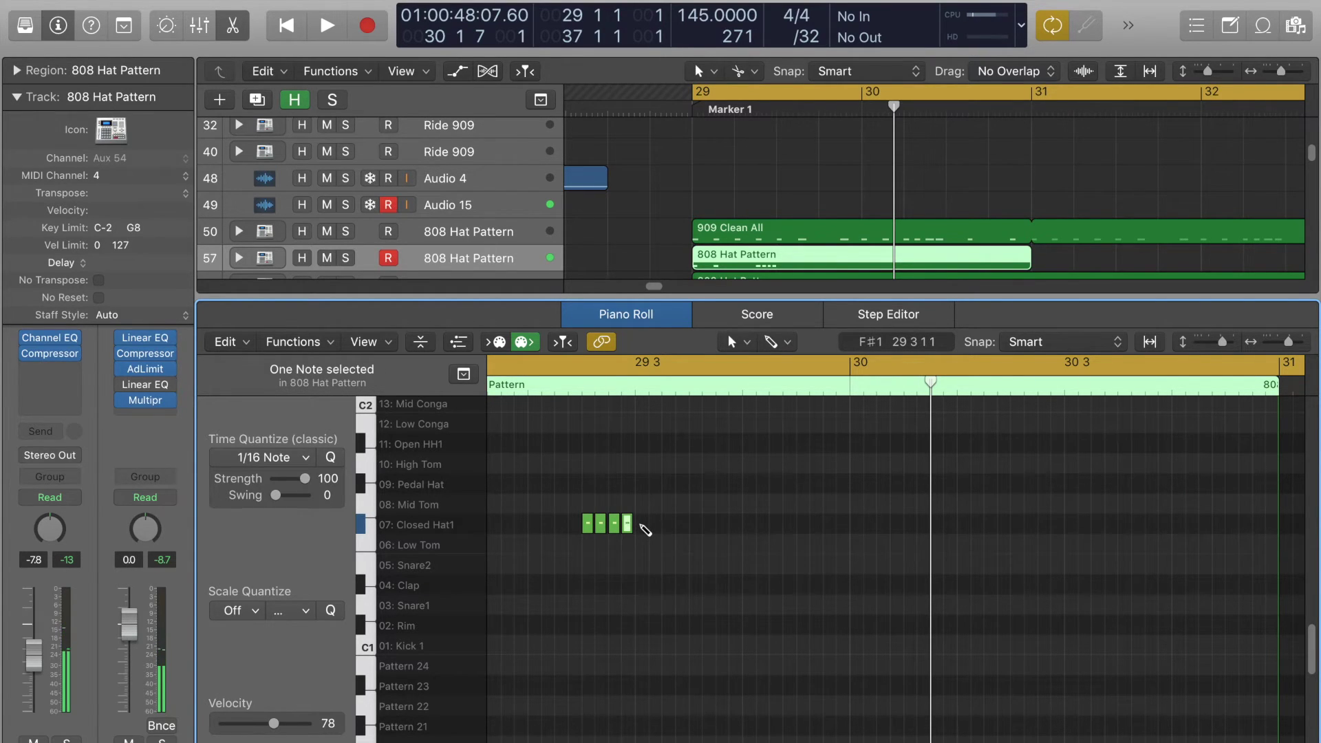
left_click(641, 525, "super")
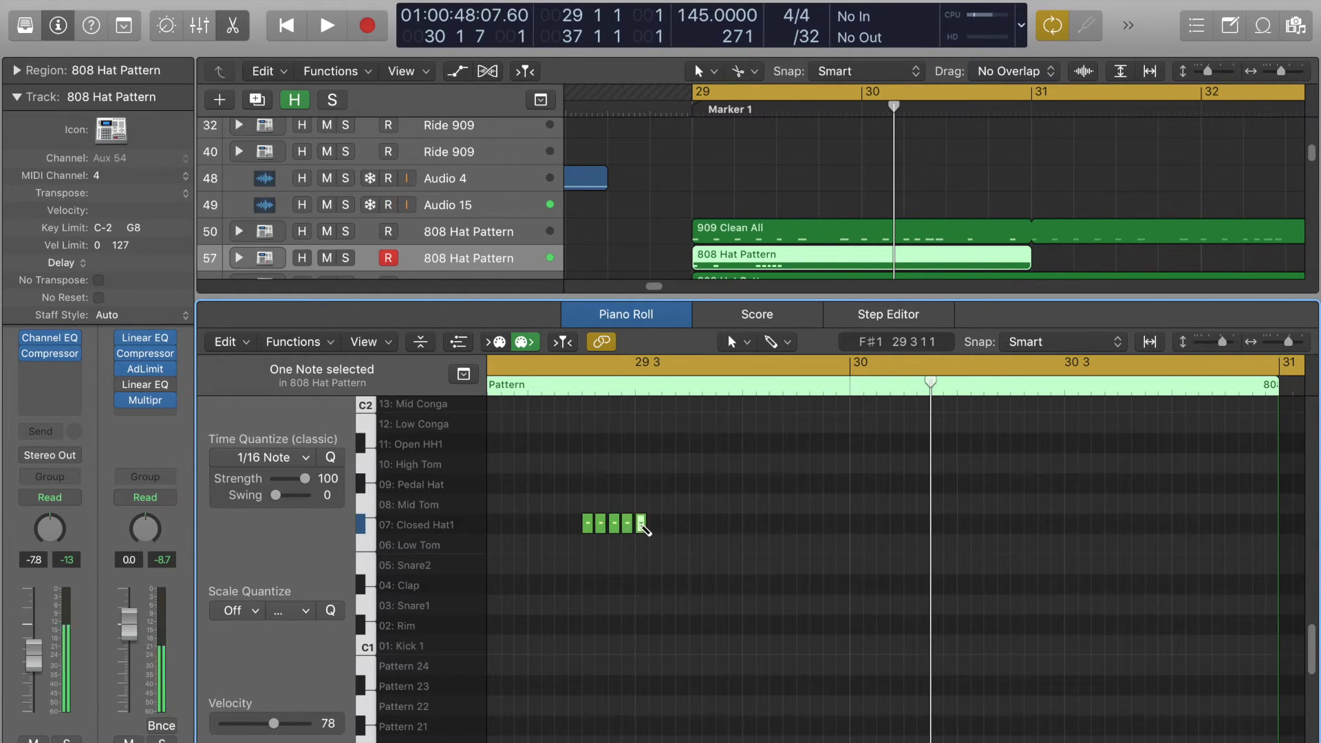
Add single Closed Hat1 notes on the offbeats of beats 3 and 4 in bar 29 and clear the note selection
left_click(694, 524, "super")
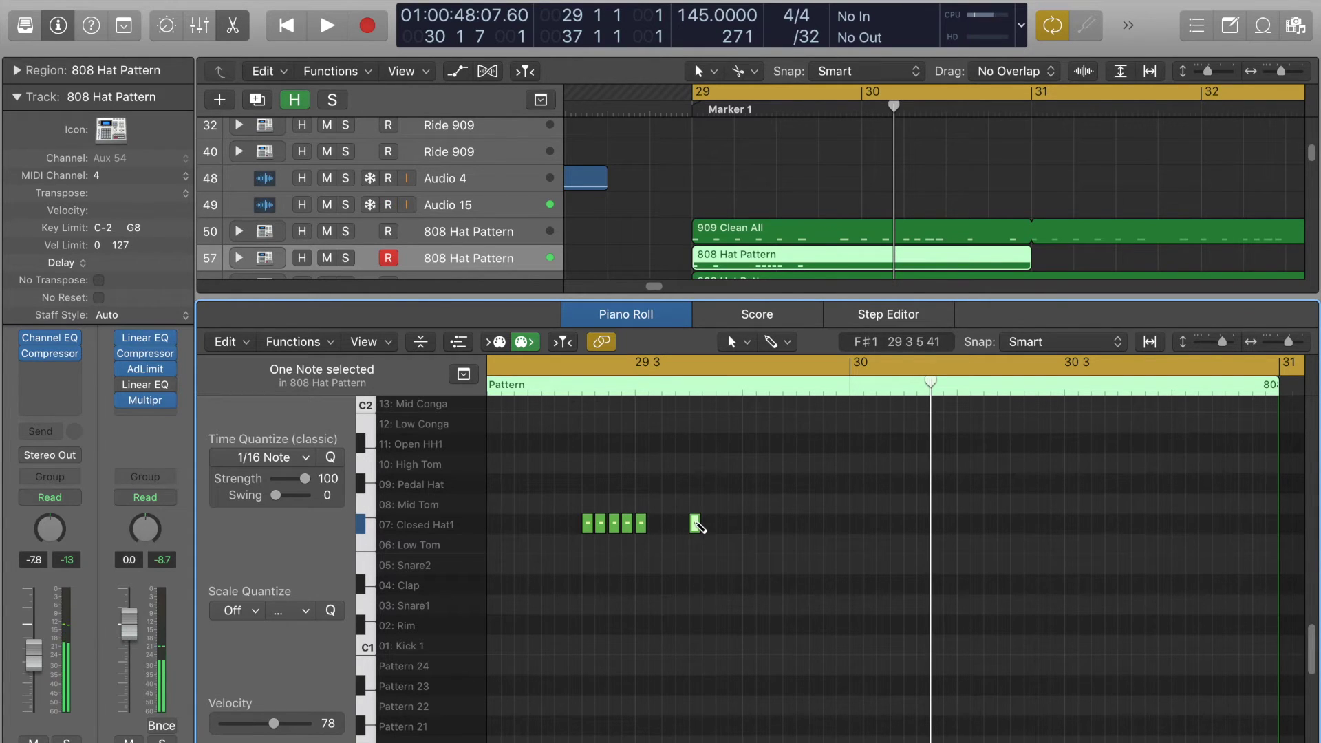
left_click(802, 524, "super")
scroll(803, 523, "left", 5)
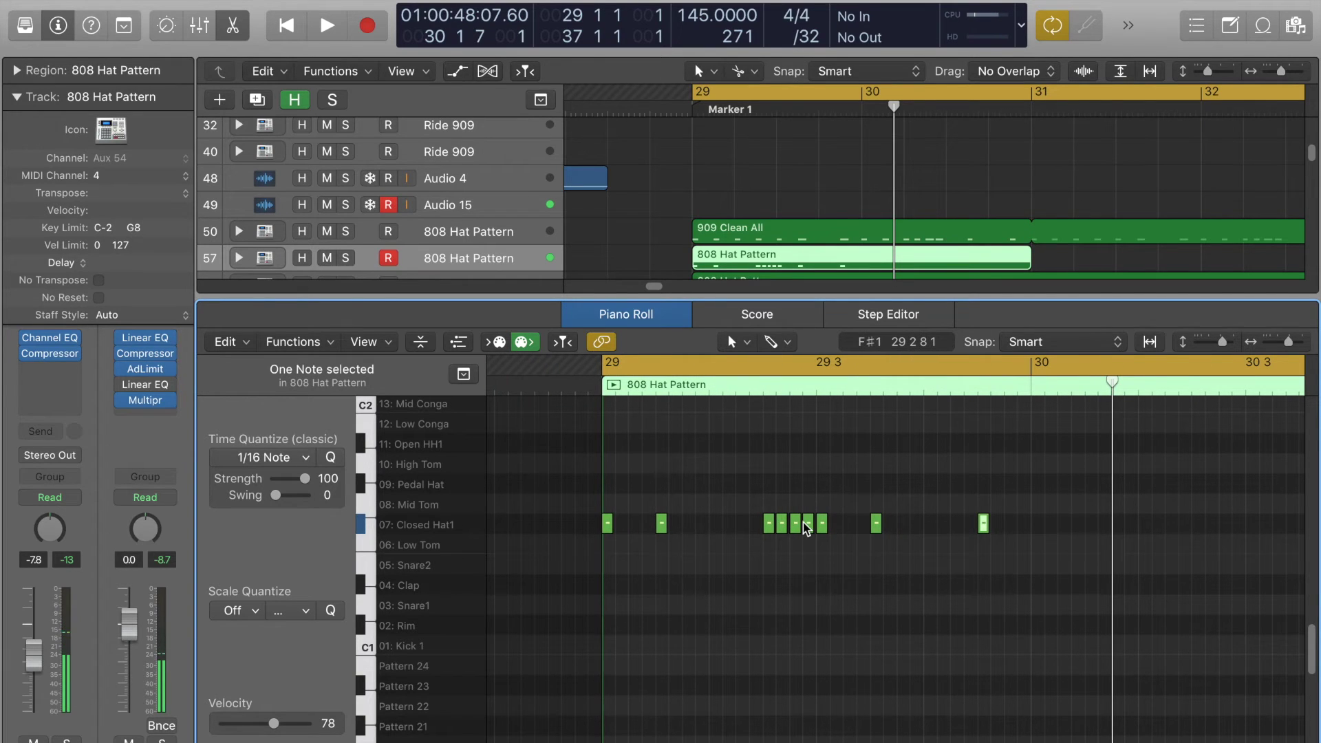
left_click(856, 474)
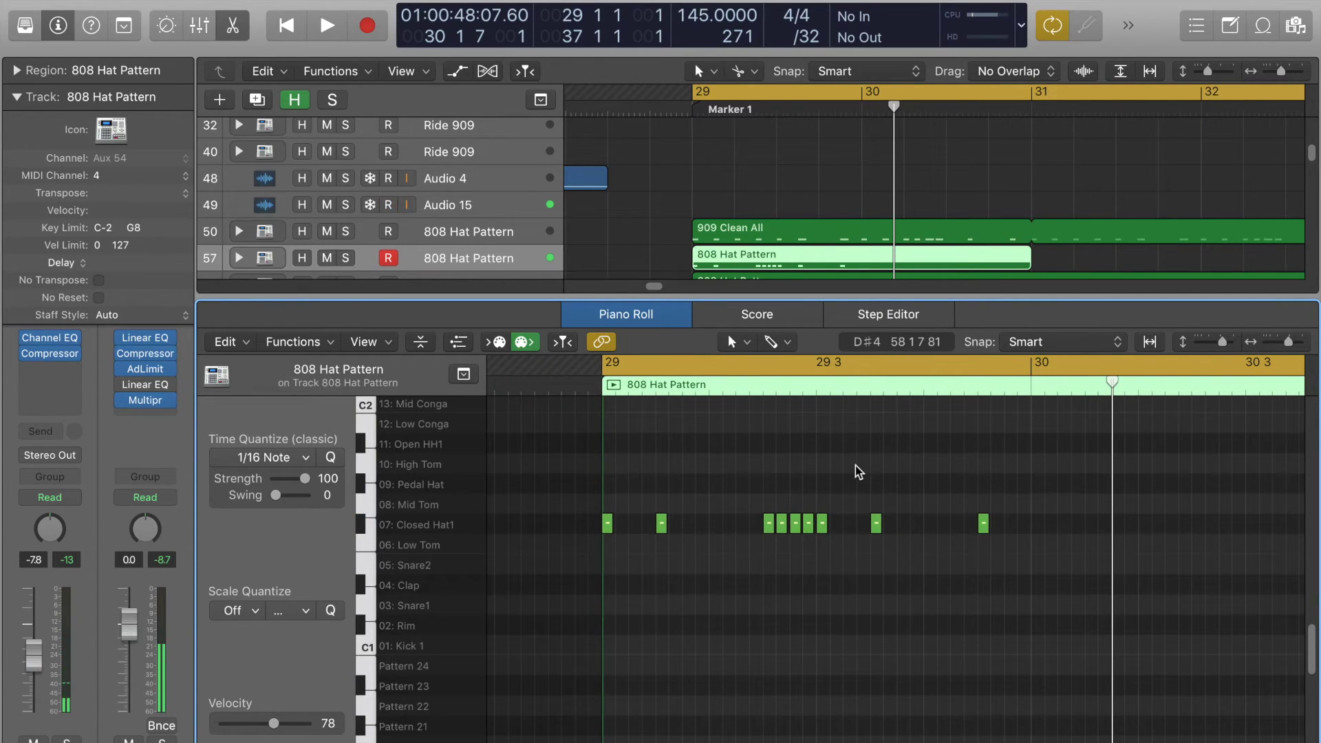
key("super+Left")
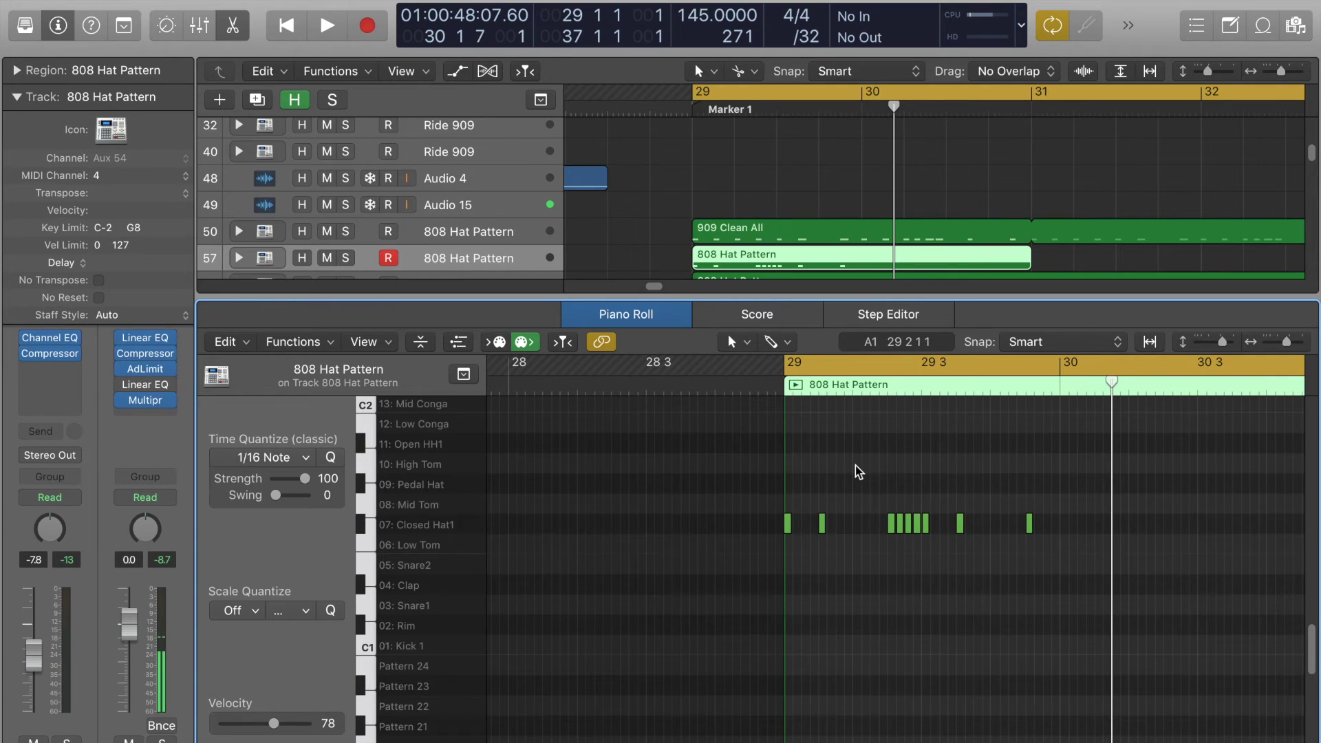
key("super+Right")
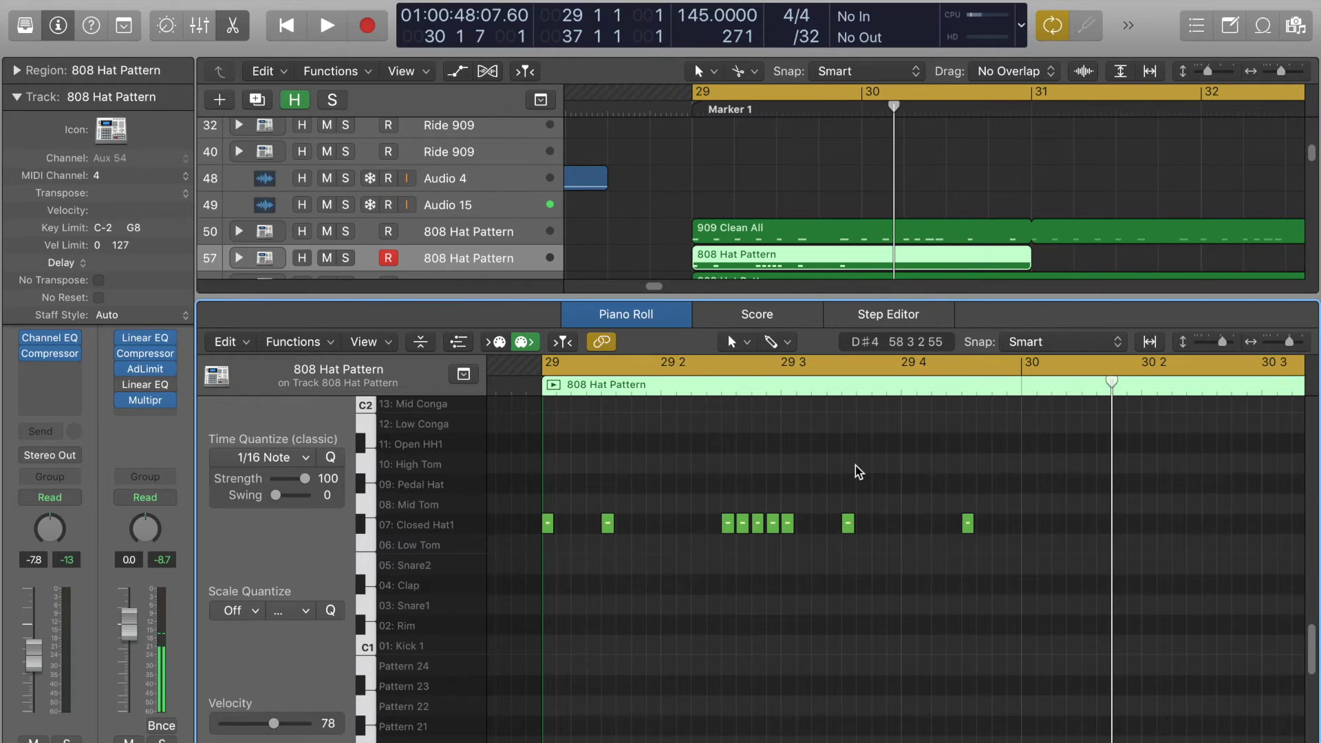
key("super+Left")
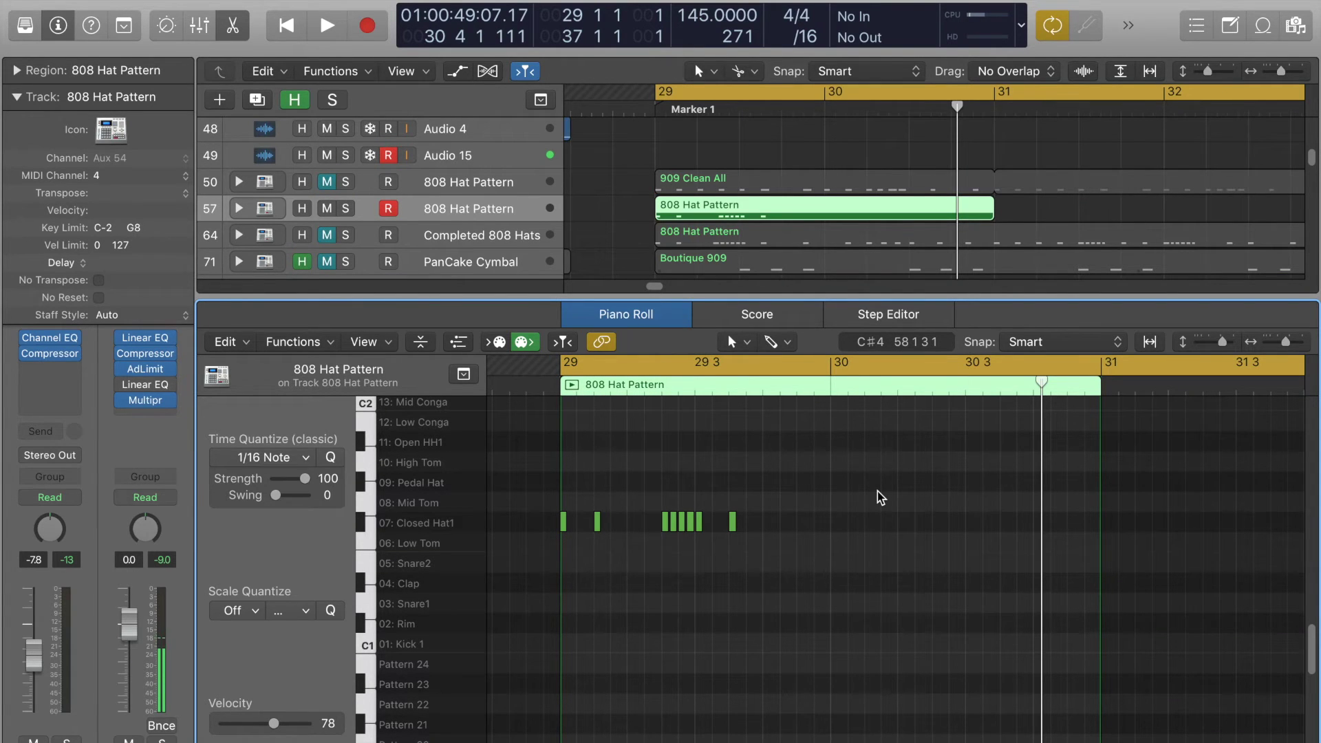
Set the grid division to /12, add four consecutive Closed Hat1 triplet notes from the start of bar 30, and play the pattern
left_click(812, 36)
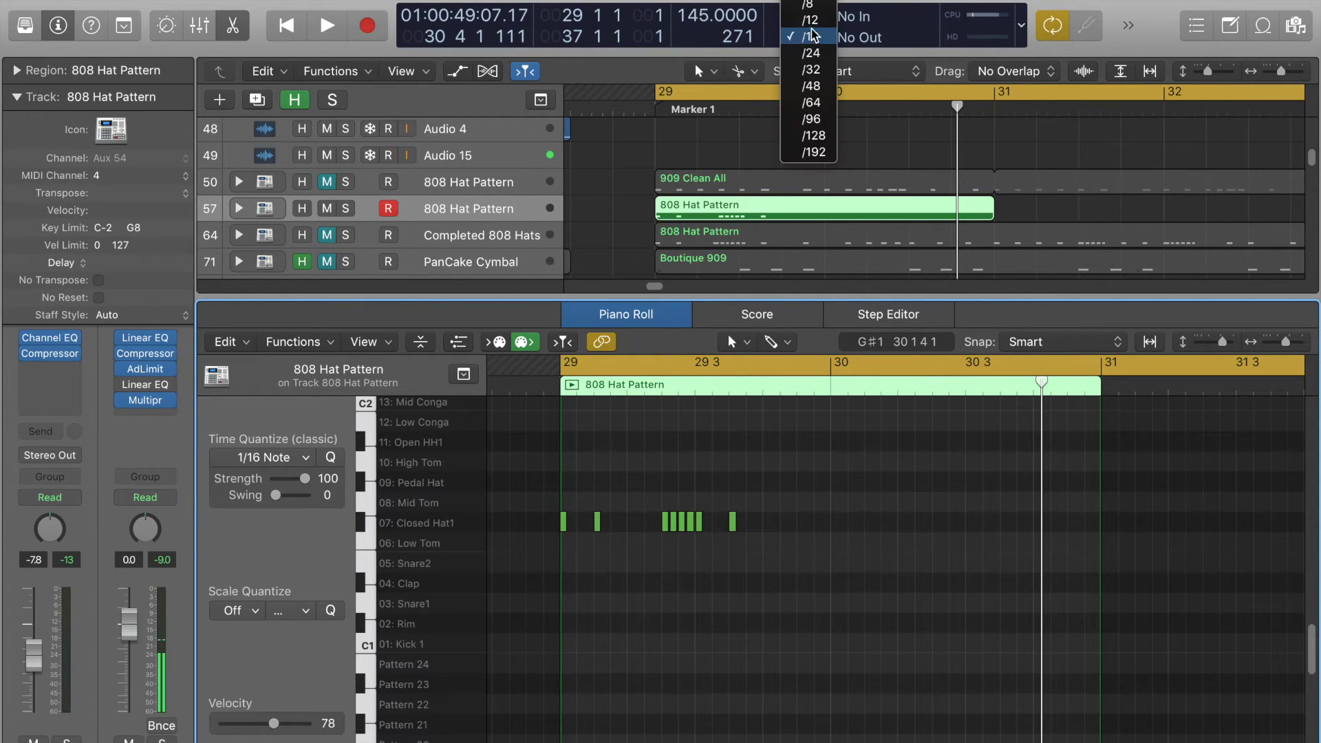
left_click(826, 20)
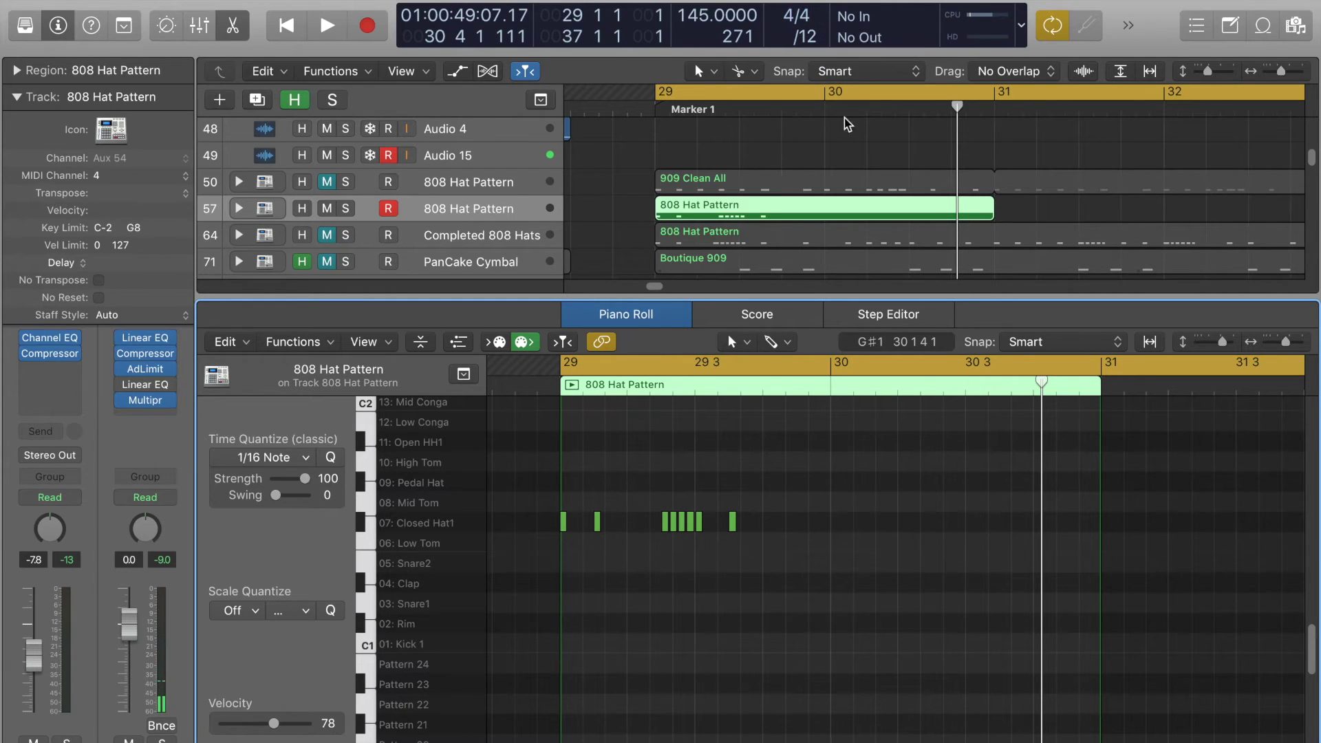
left_click(833, 522)
left_click(856, 522)
left_click(879, 522)
left_click(902, 522)
key("space")
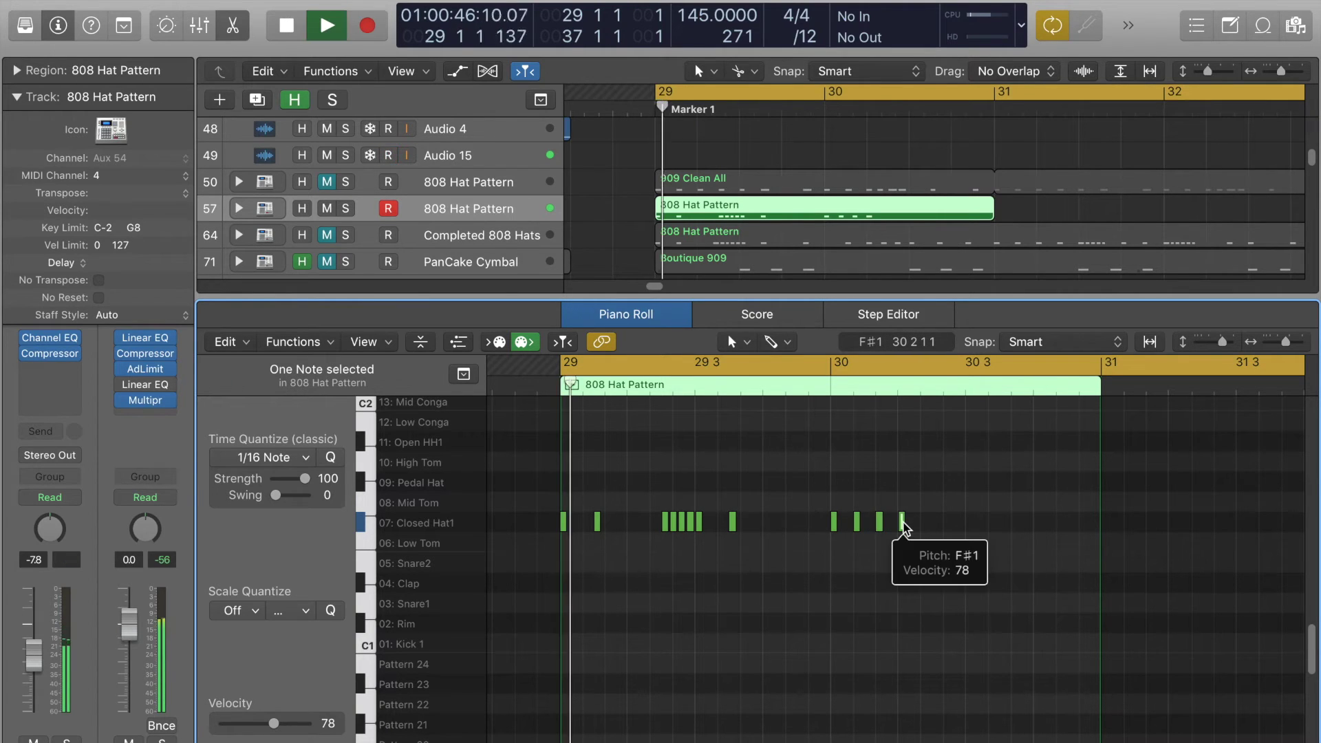
left_click(957, 534)
key("space")
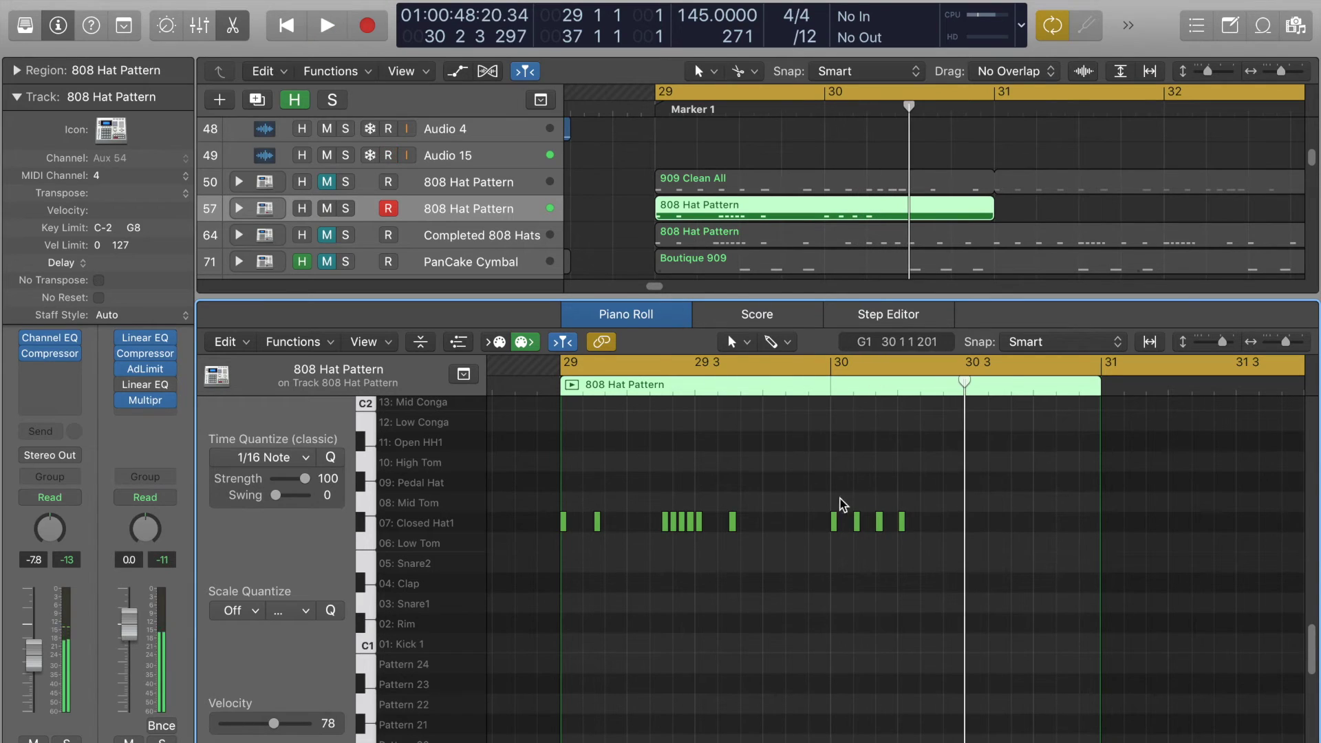
Move the Closed Hat1 note at the start of bar 30 to 30 2 2, after the other triplets, and play the pattern
left_click(834, 523)
left_click_drag(835, 530, 924, 526)
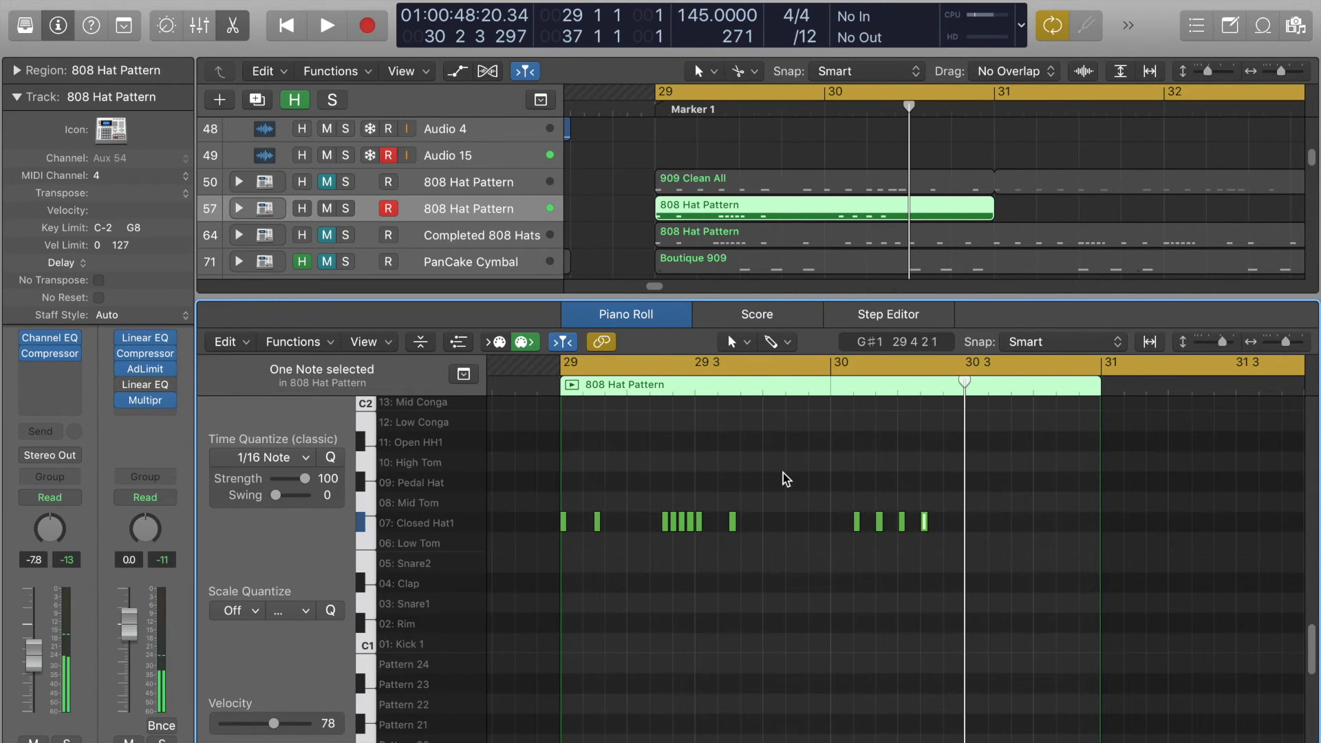
key("space")
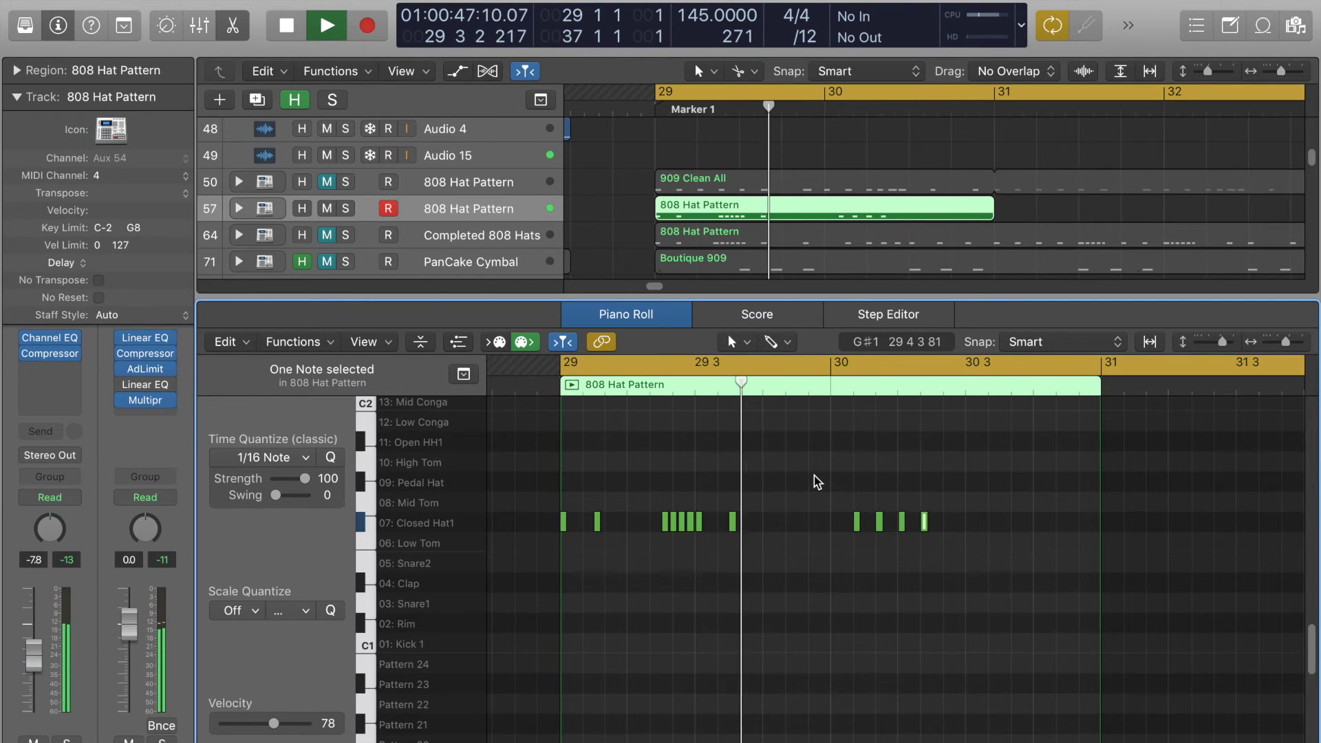
left_click(815, 479)
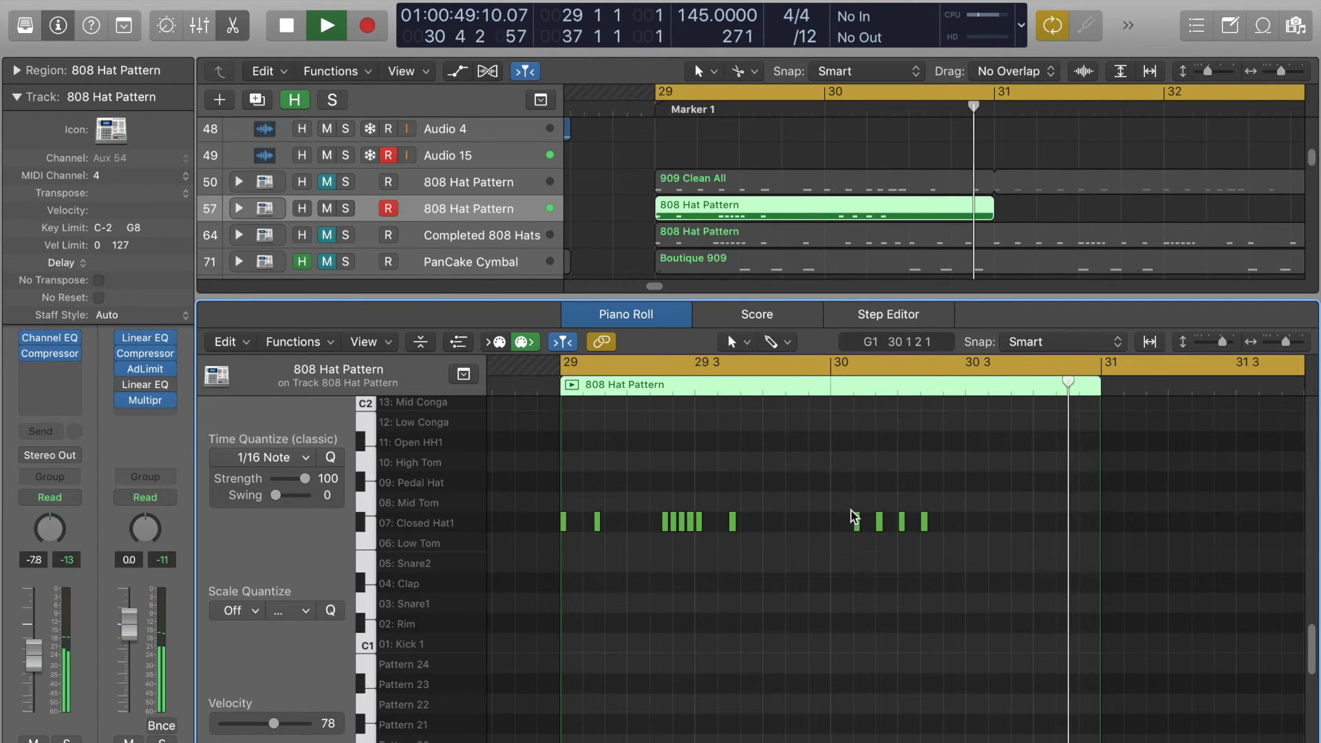
key("space")
Add two more Closed Hat1 triplet notes ending on 30 3 1, remove the first triplet note in bar 30, and play the pattern
left_click(947, 522)
left_click(969, 522)
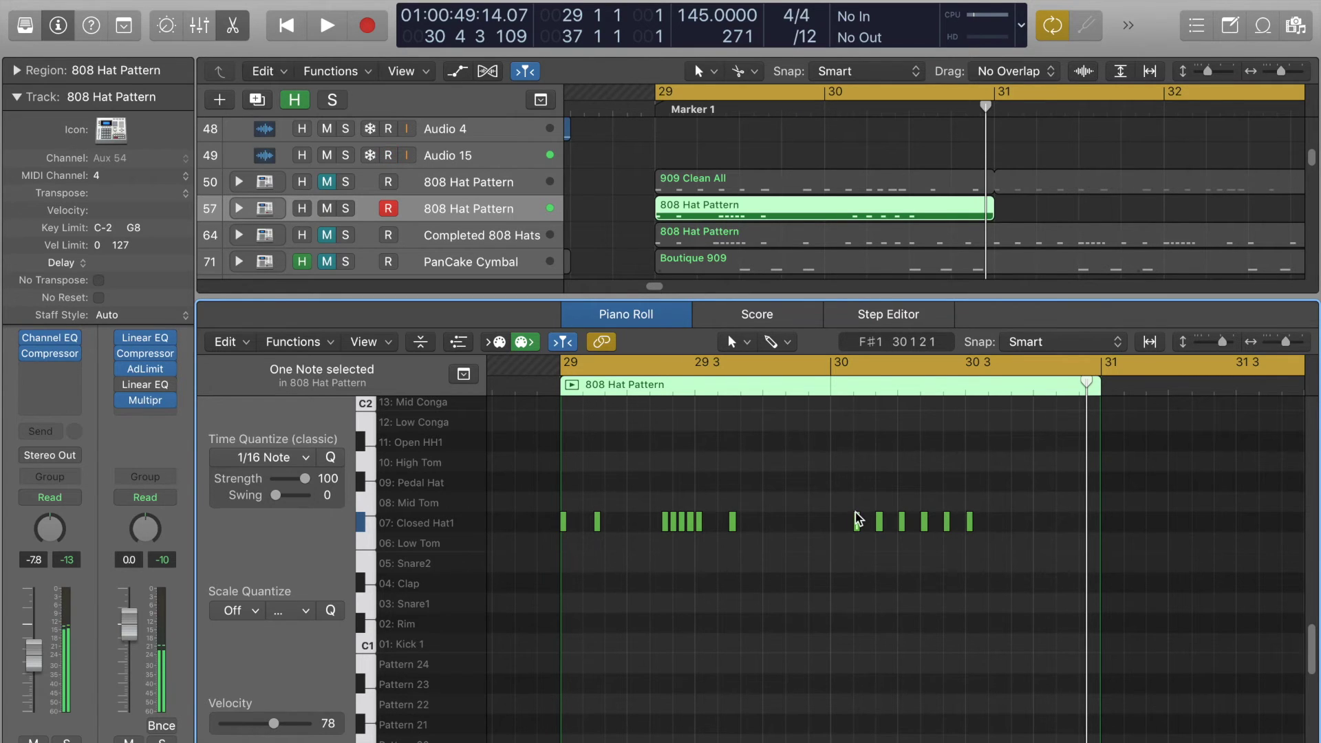
key("space")
left_click(876, 486)
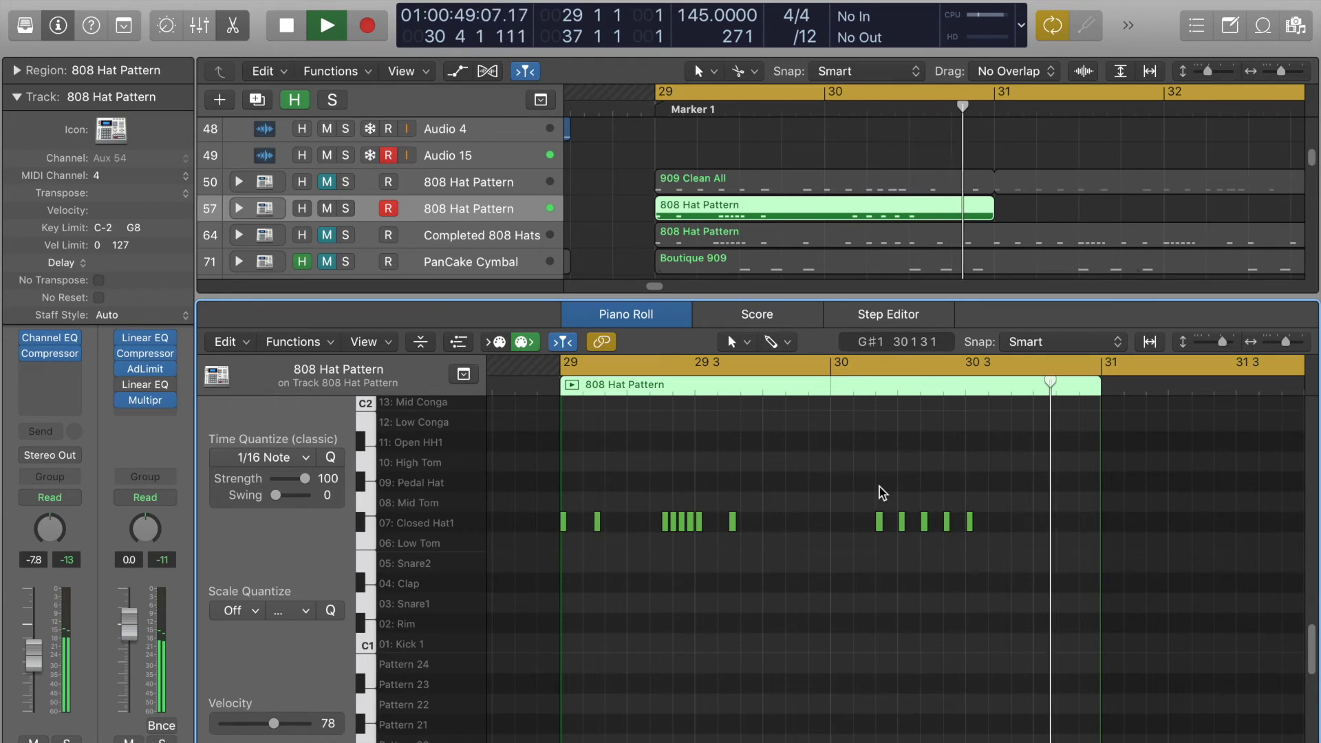
key("space")
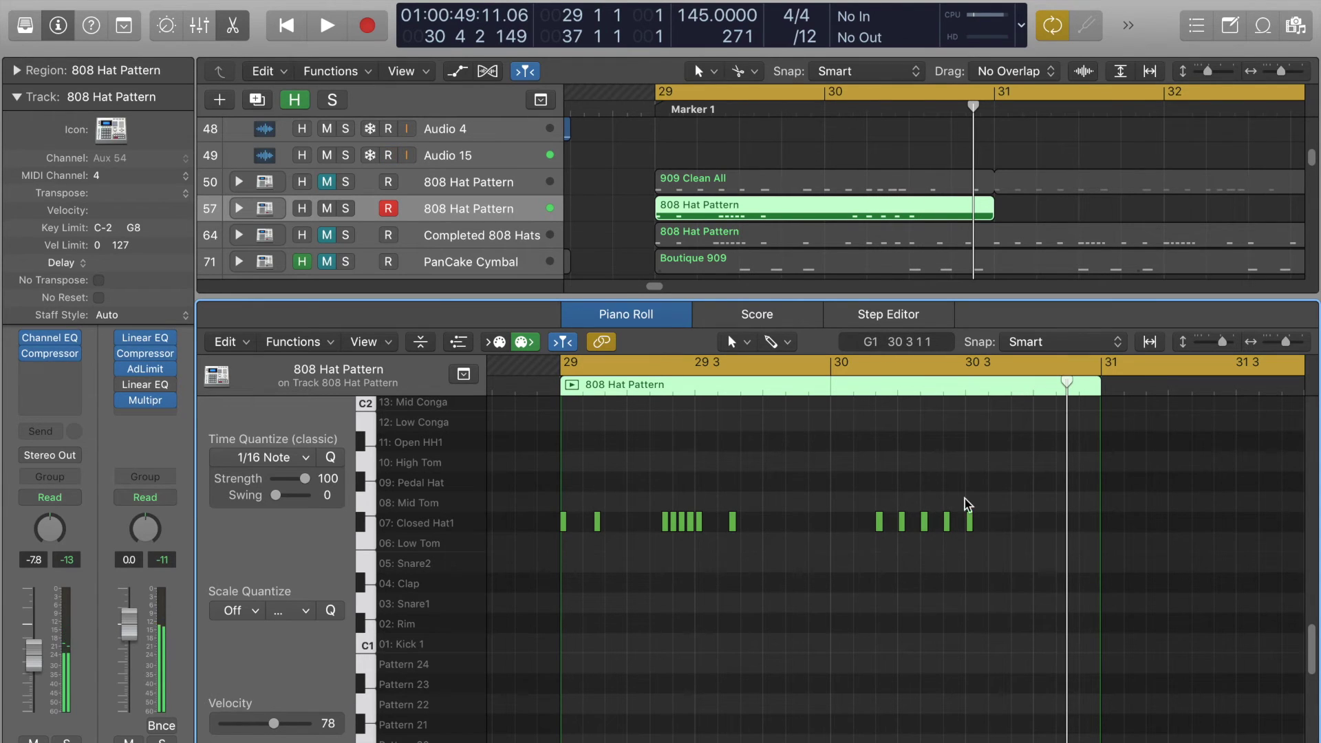
Set the grid division to /16, add Closed Hat1 notes at 29 4 2 and 30 1 2, and play the pattern
left_click(803, 38)
left_click(825, 54)
left_click(784, 521, "super")
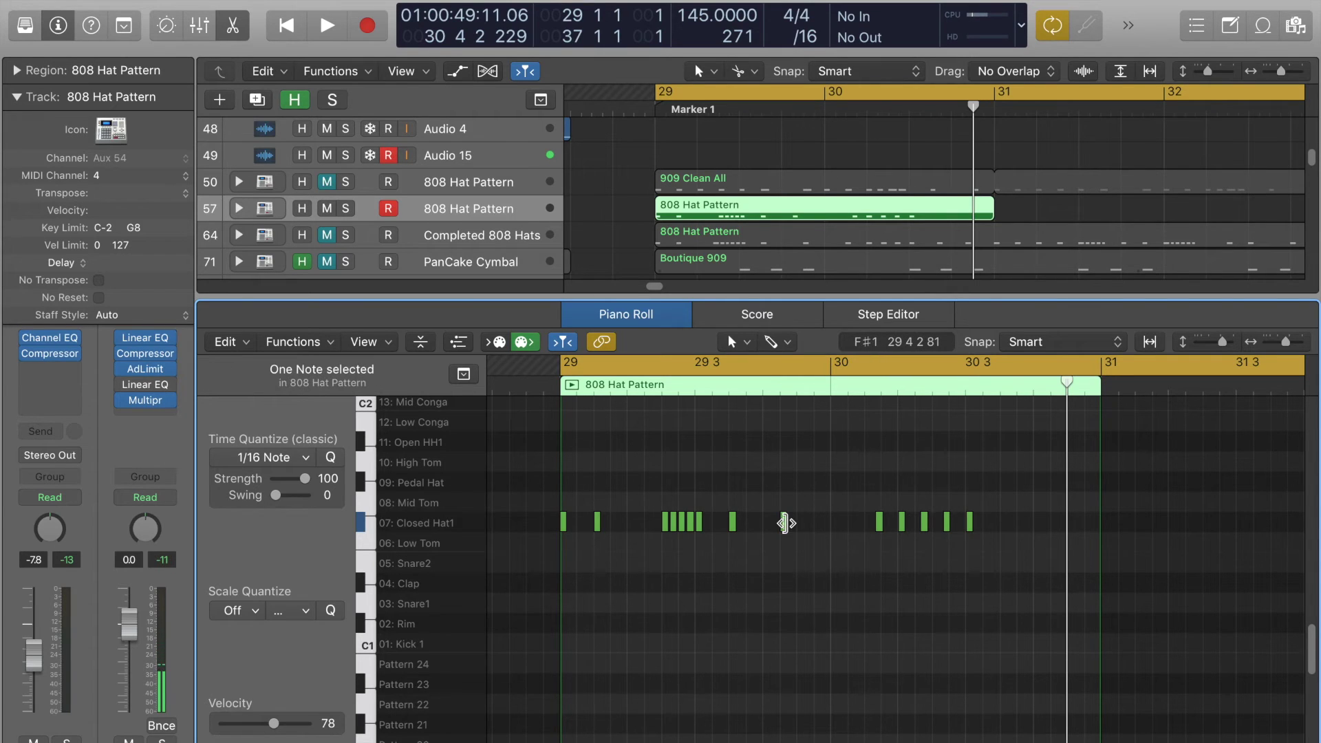
left_click(853, 522, "super")
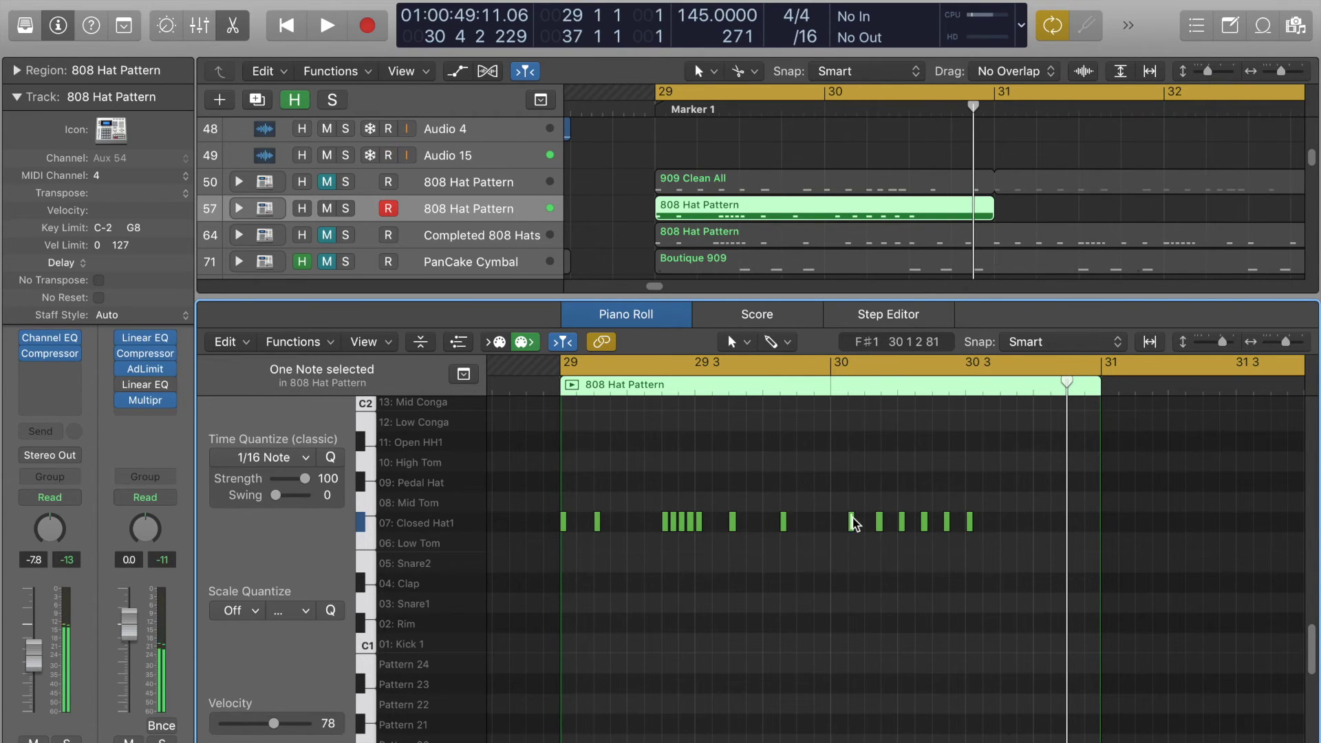
key("space")
left_click(886, 490)
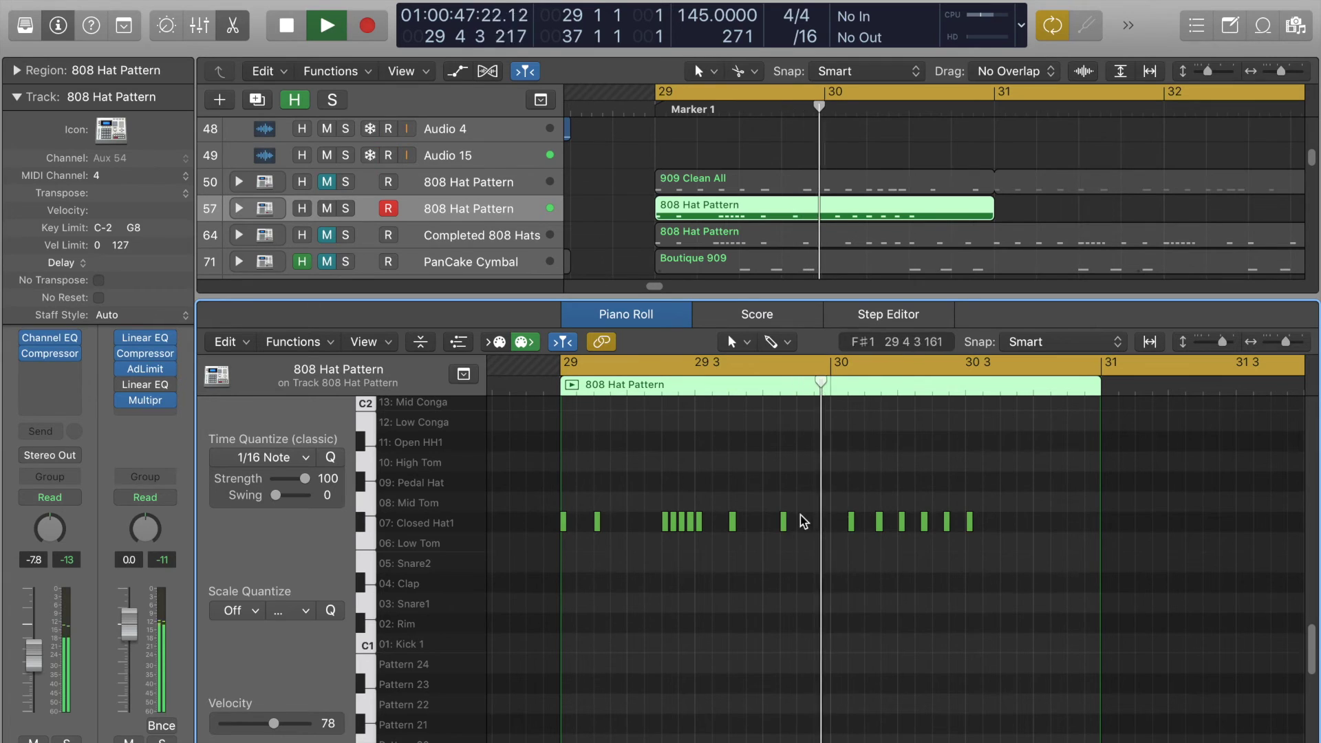
Shift the two new Closed Hat1 notes one sixteenth later, to 29 4 3 and 30 1 3, drop the overlapping triplet, and replay the pattern
key("space")
left_click_drag(853, 524, 870, 522)
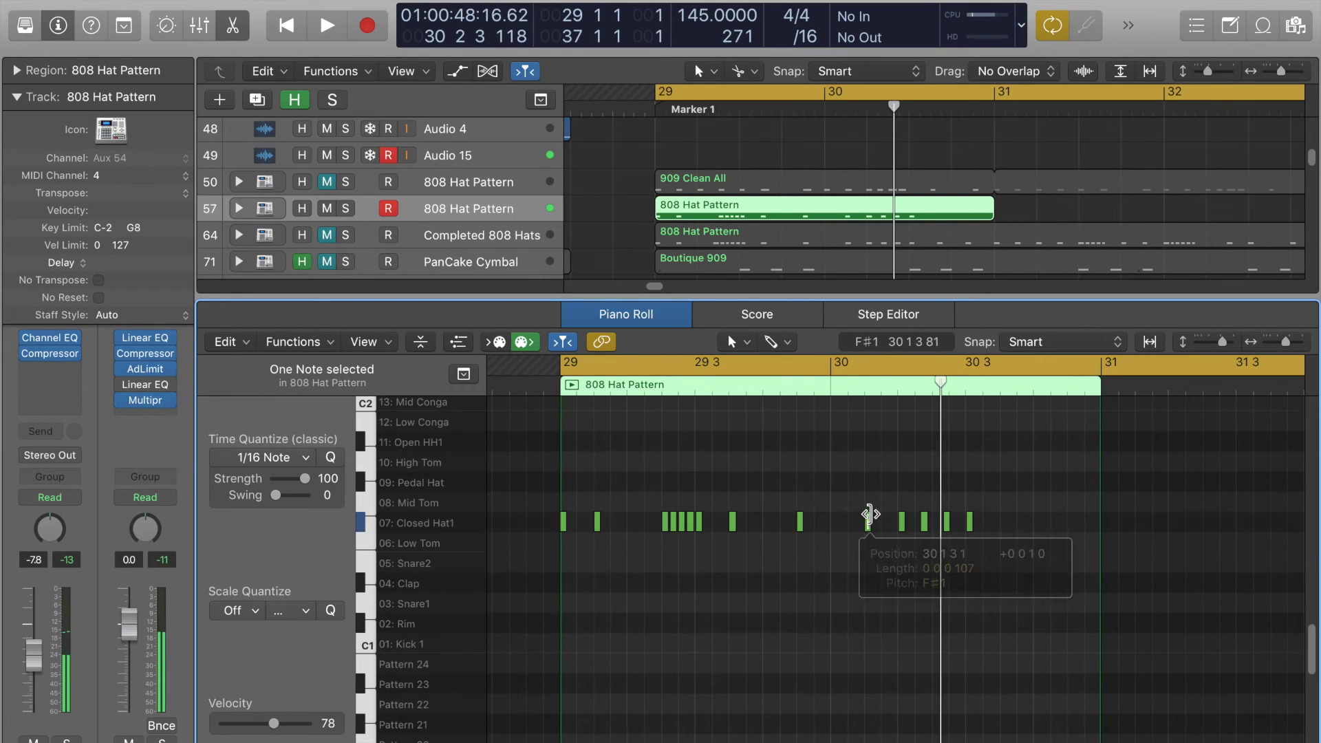
left_click(885, 468)
key("space")
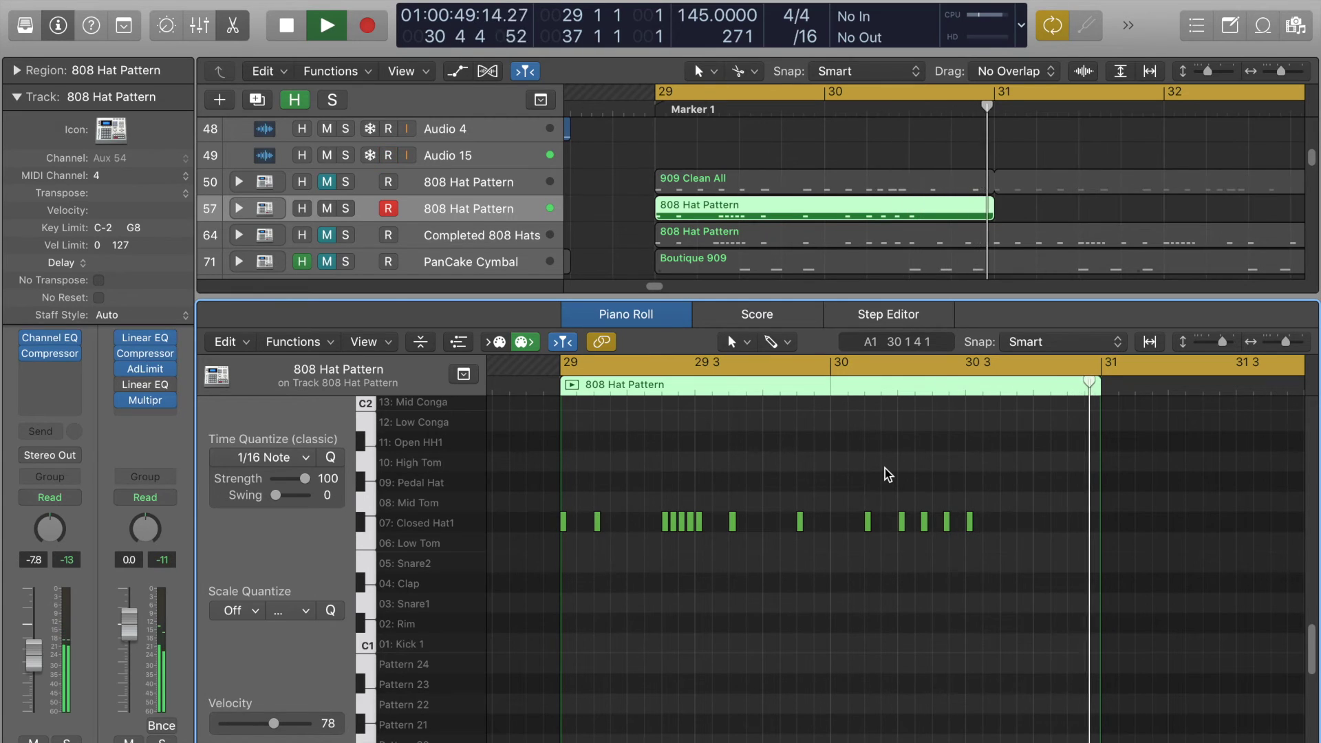
key("space")
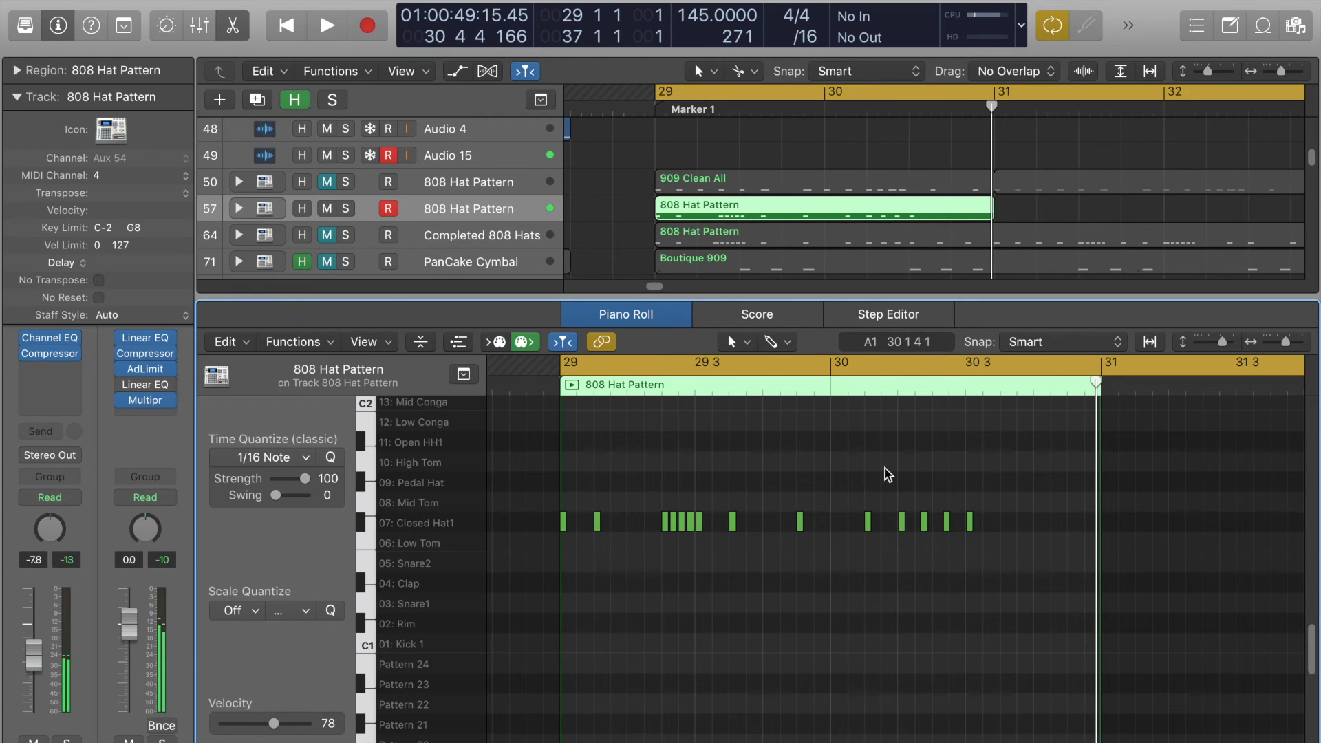
Mute the duplicated 808 Hat Pattern track
left_click(327, 209)
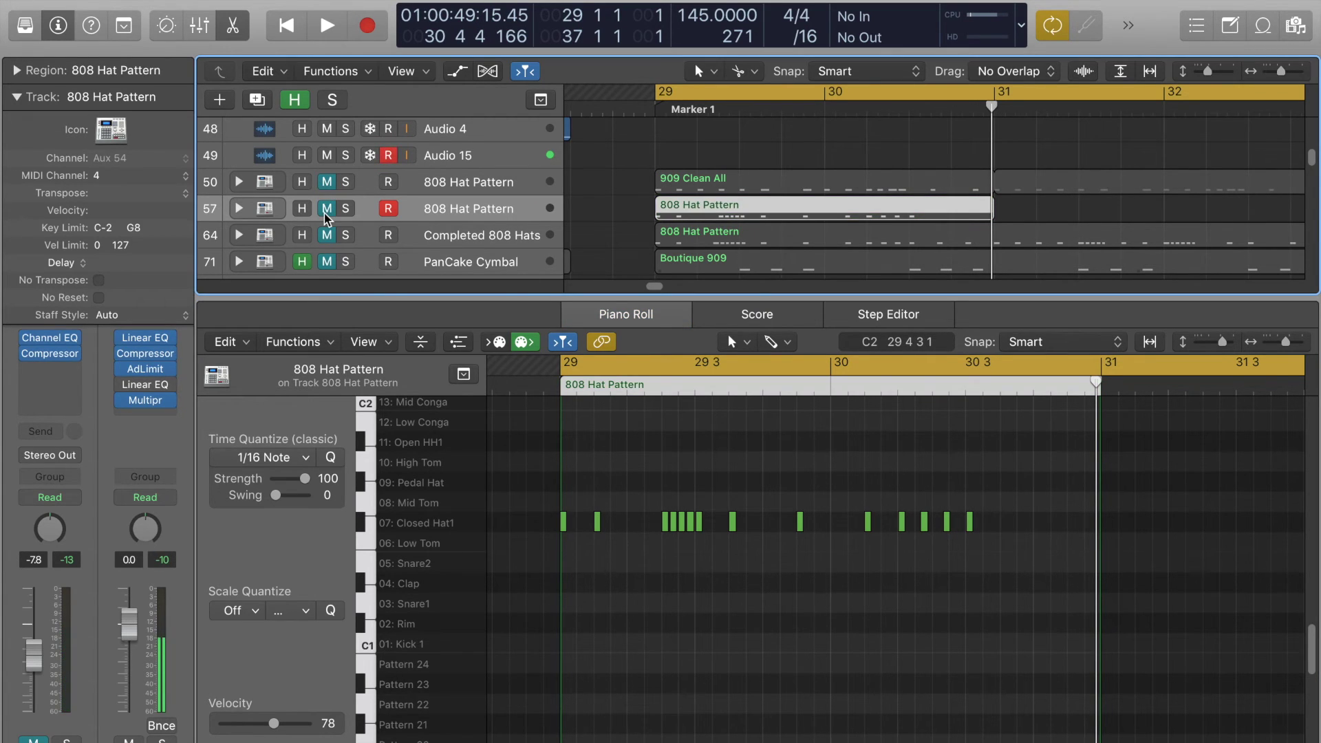
Unmute the Completed 808 Hats track and select it to show its two hat regions in the piano roll
left_click(326, 234)
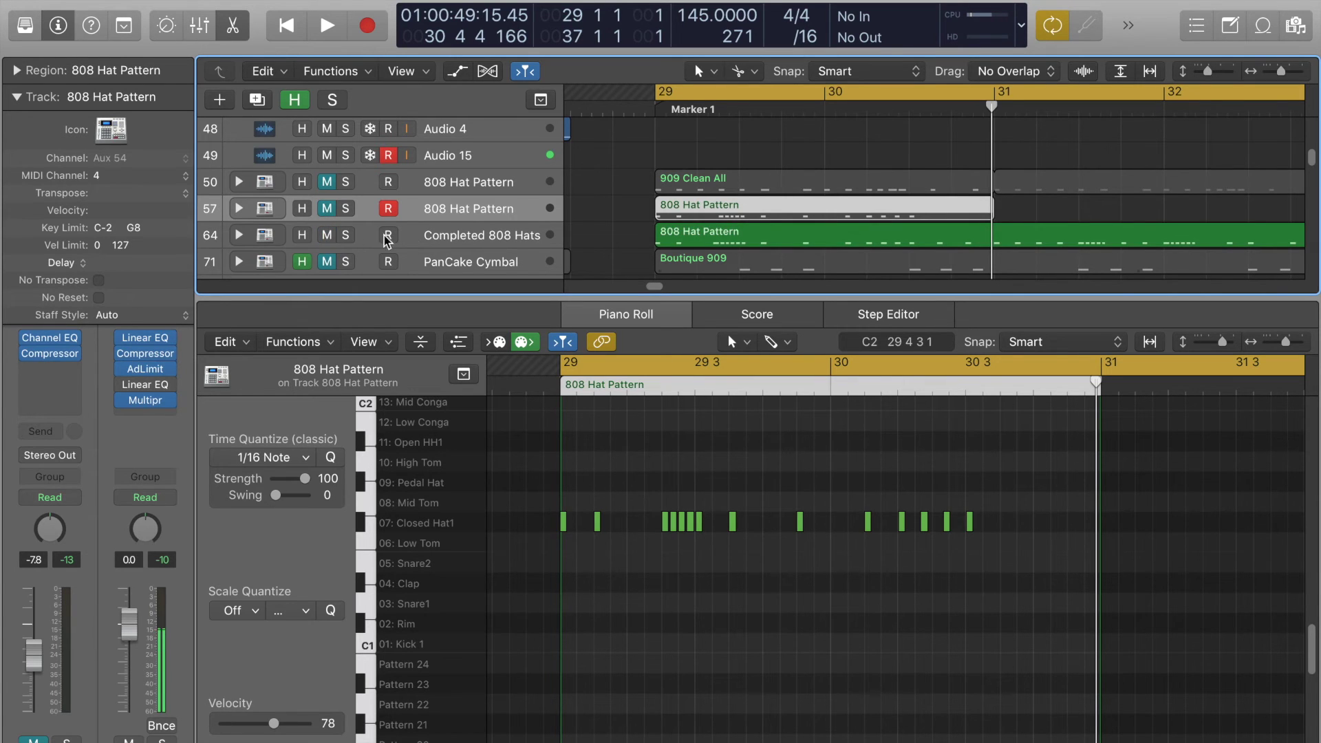
left_click(426, 235)
left_click(750, 462)
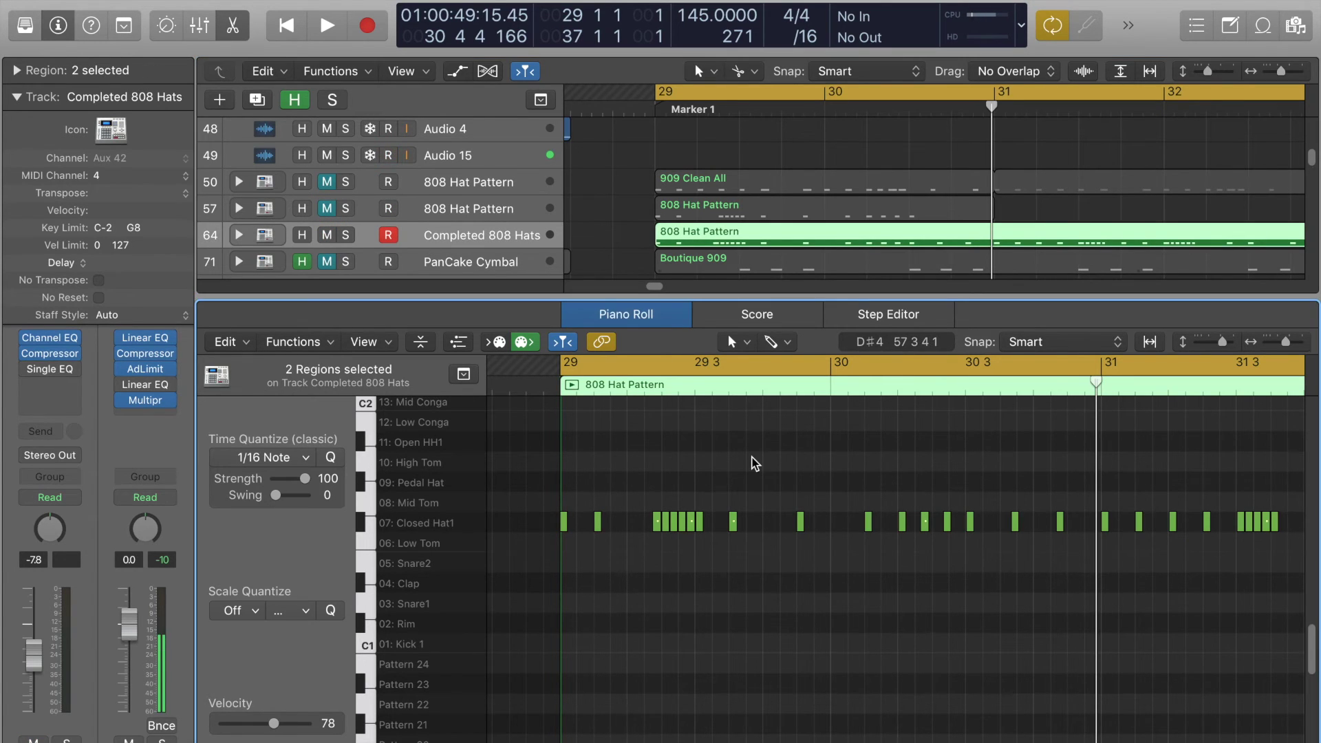
Inspect the completed pattern's first two bars, selecting the fast Closed Hat1 roll before 29 3 and the four-note triplet group in bar 30
key("cmd+Left")
scroll(750, 457, "right", 5)
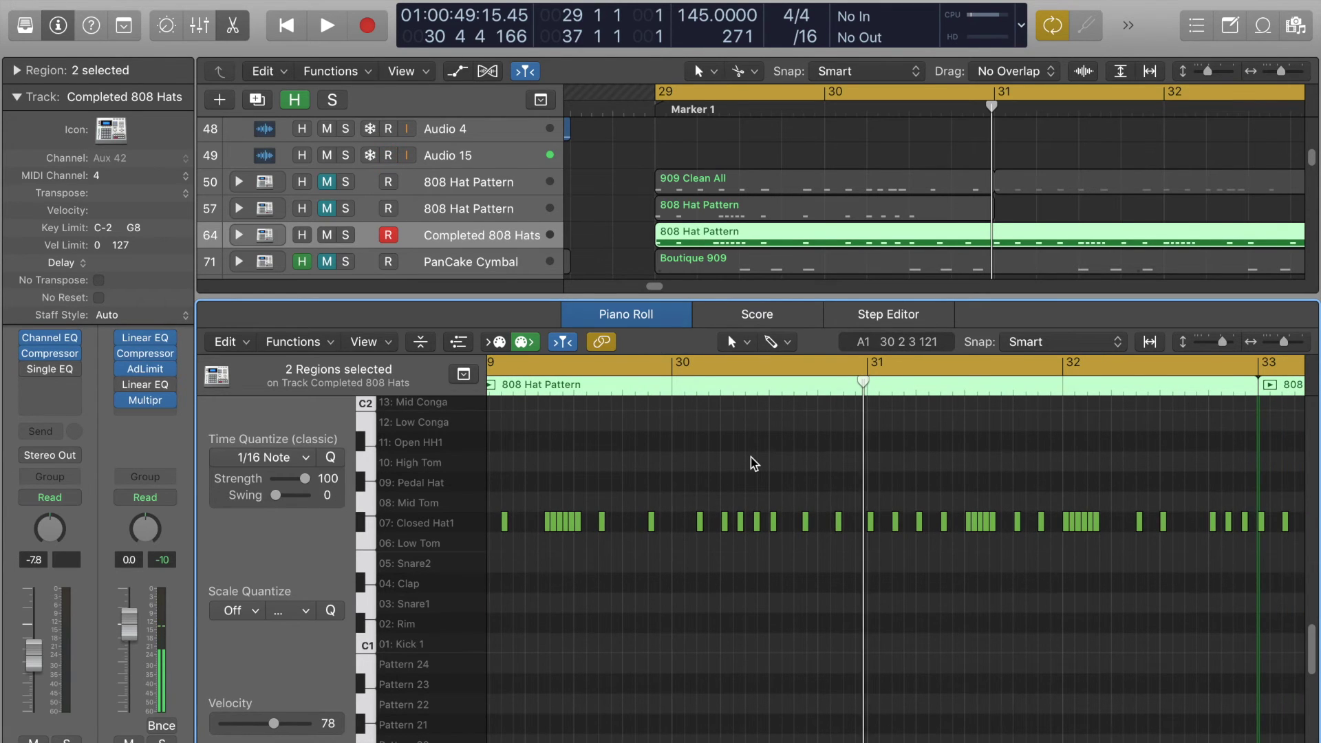
key("cmd+Right")
left_click_drag(560, 485, 705, 590)
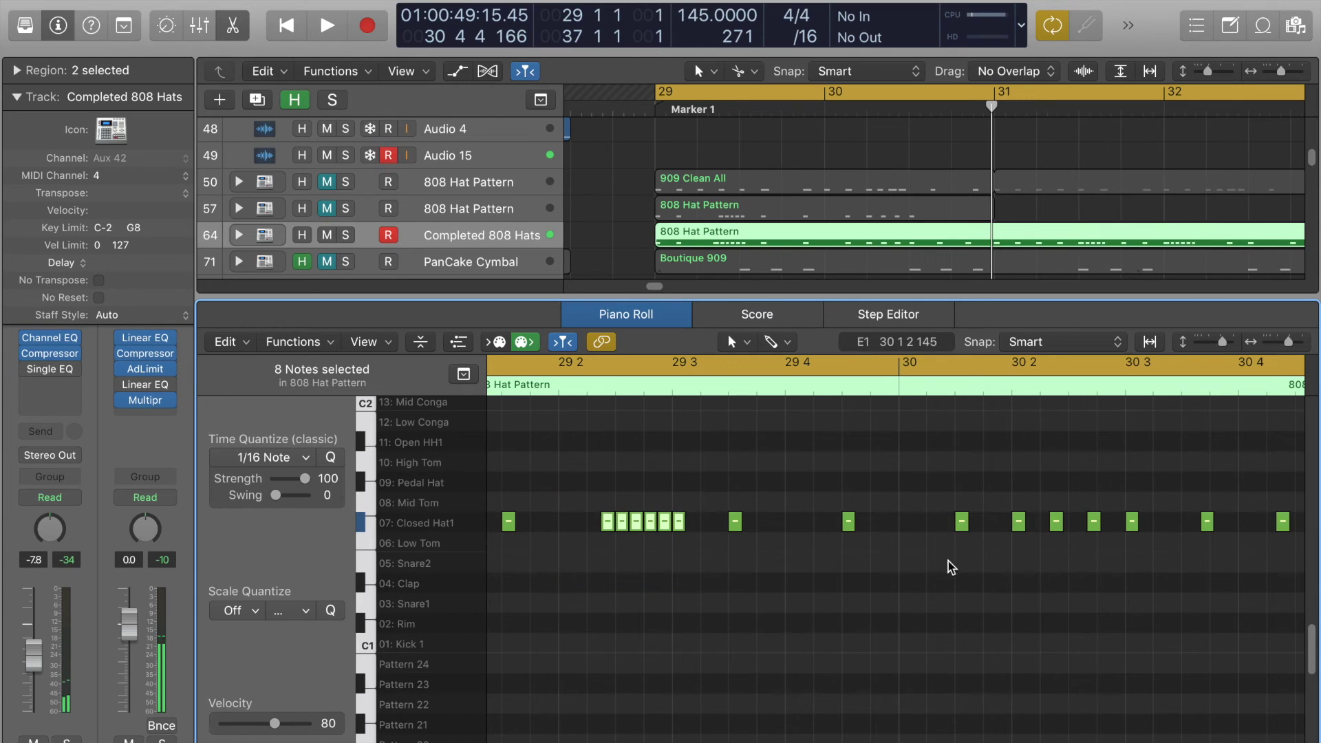
left_click_drag(998, 486, 1141, 558)
scroll(1138, 558, "right", 3)
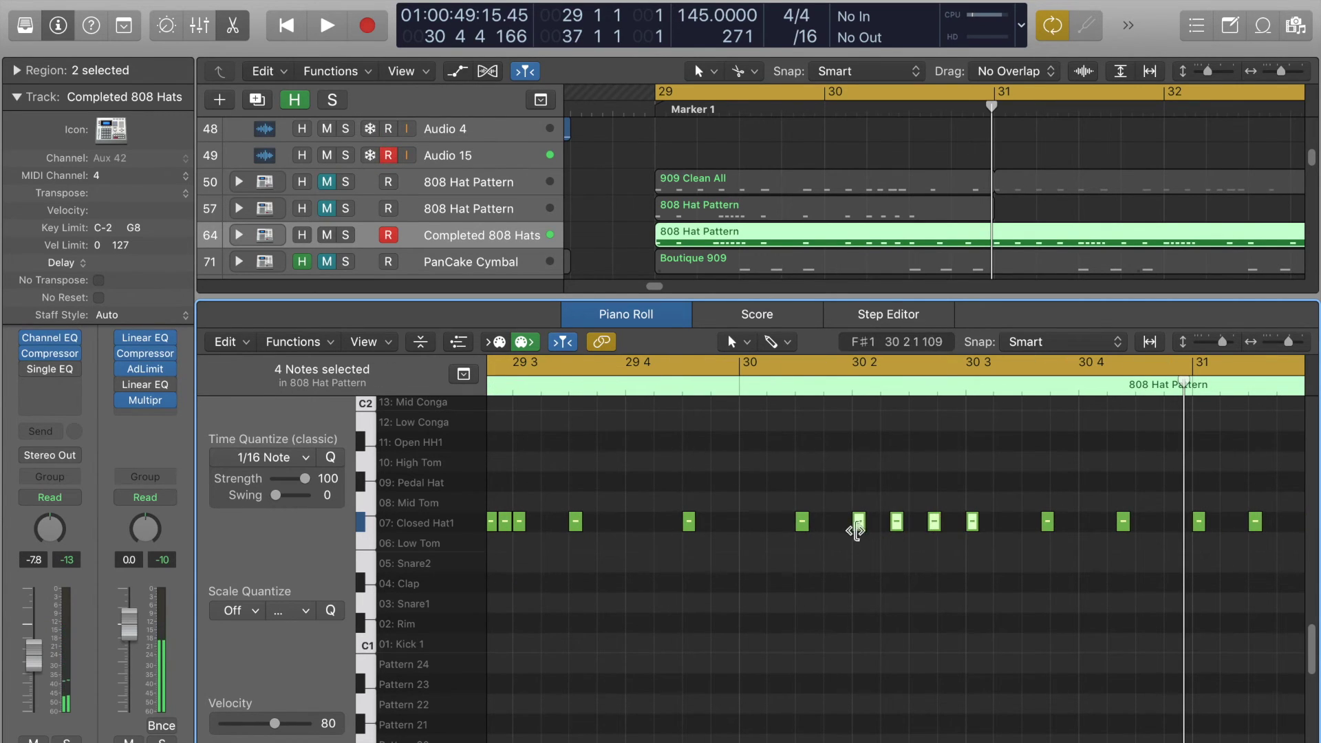
scroll(901, 530, "left", 5)
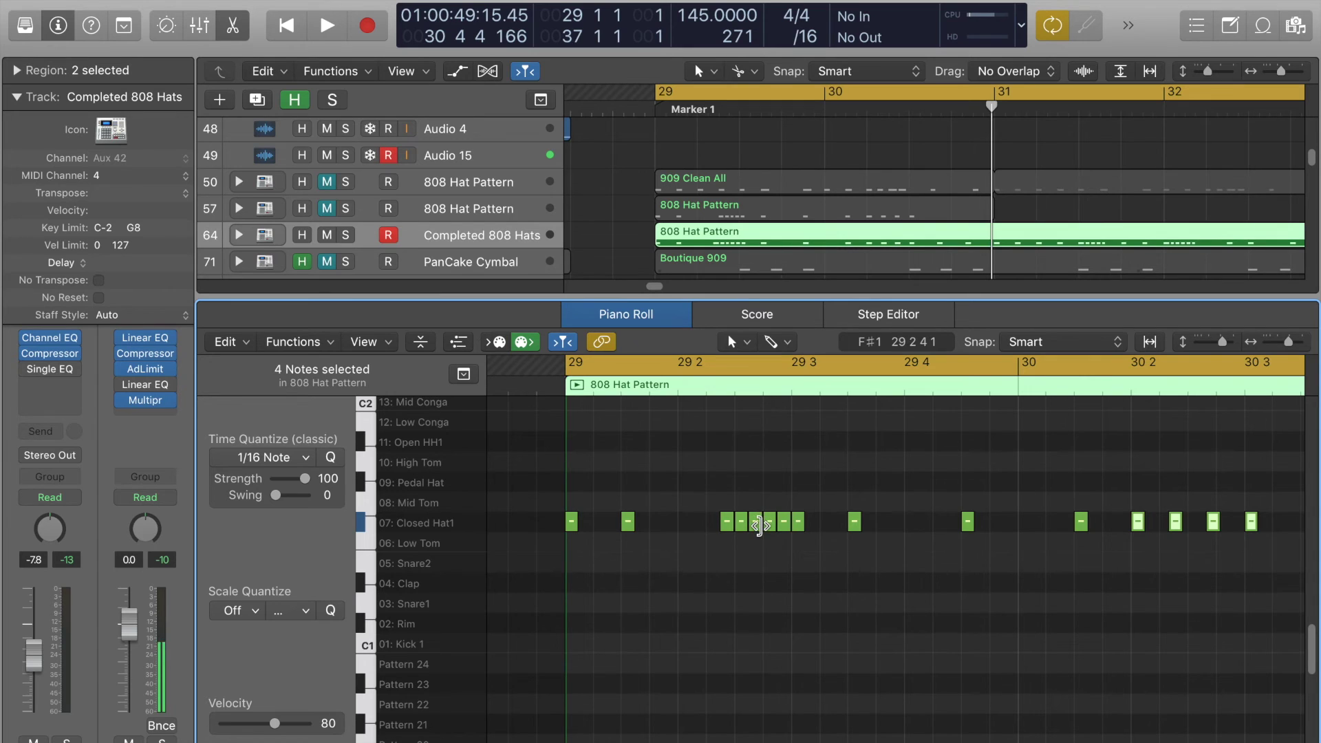
Review the completed hat pattern from bar 31 to its end, selecting the fast Closed Hat1 roll at 36 4 and clearing the selection
scroll(817, 596, "right", 5)
scroll(817, 596, "right", 8)
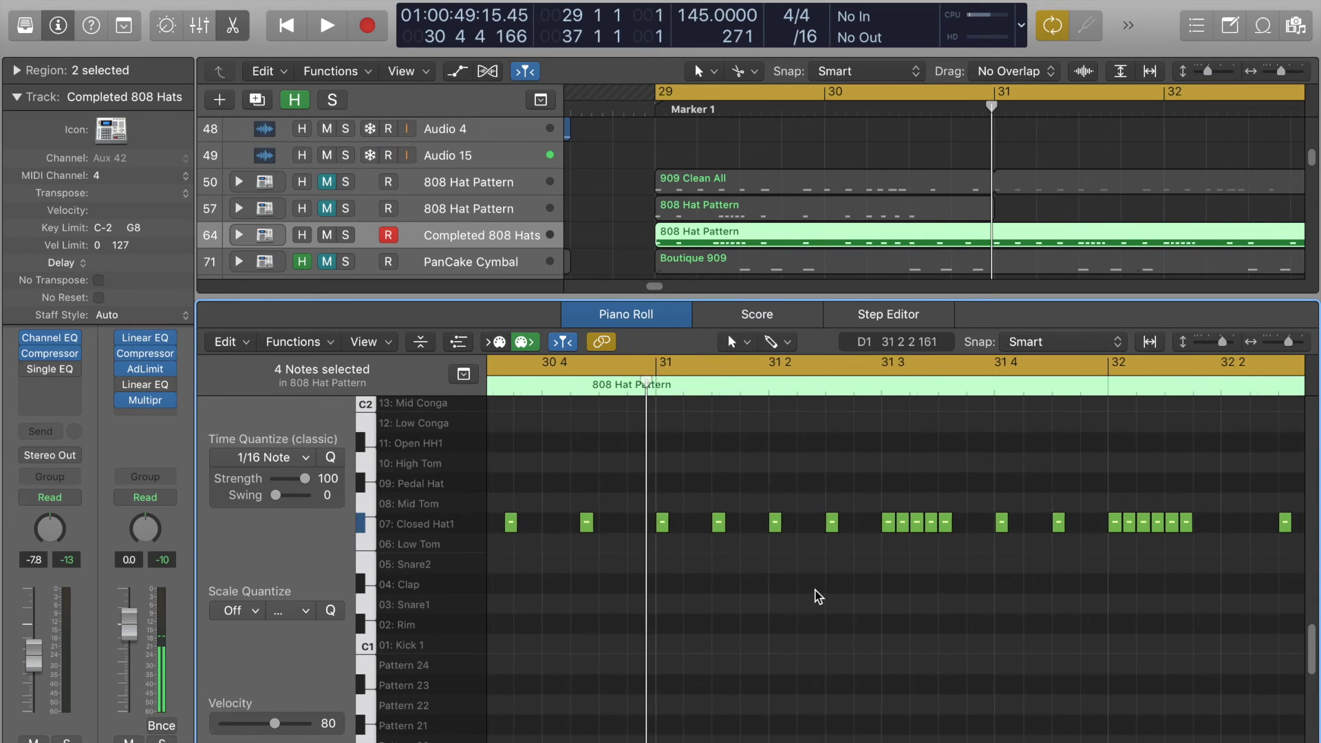
left_click(817, 596)
scroll(817, 596, "right", 12)
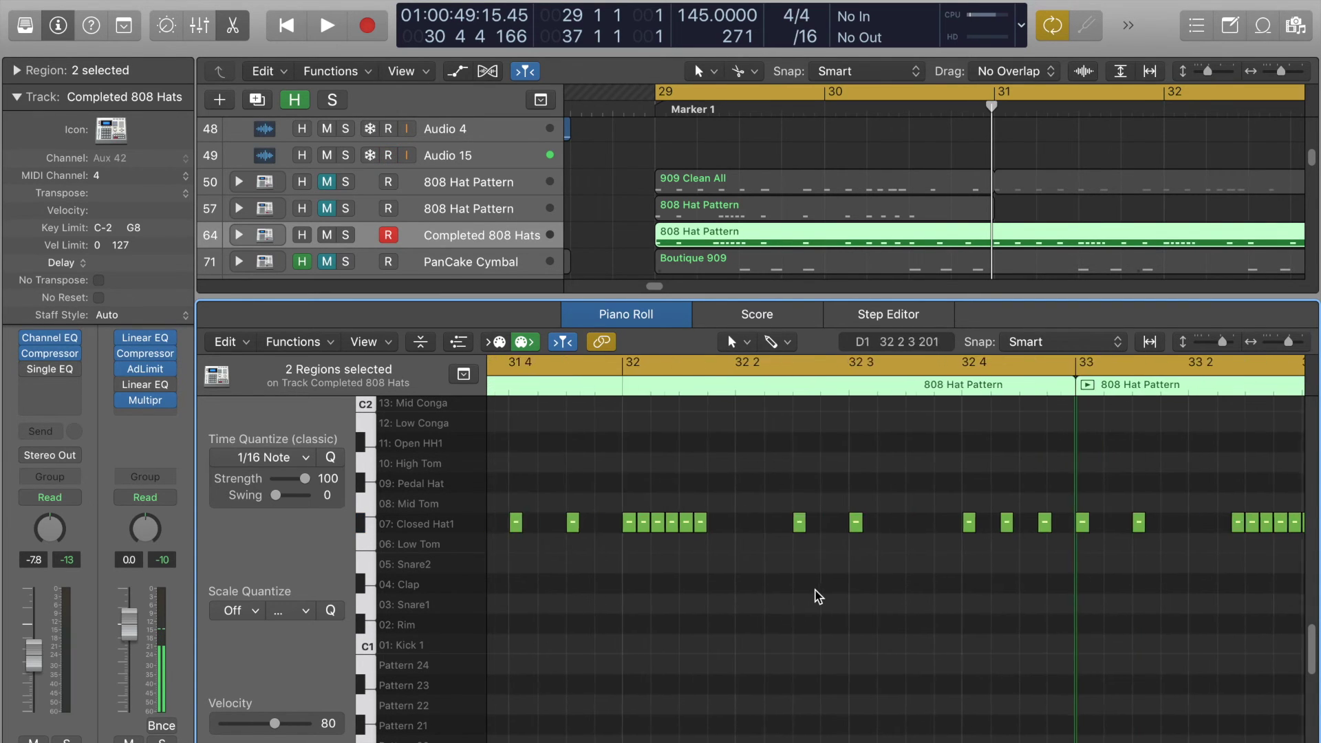
scroll(818, 596, "right", 15)
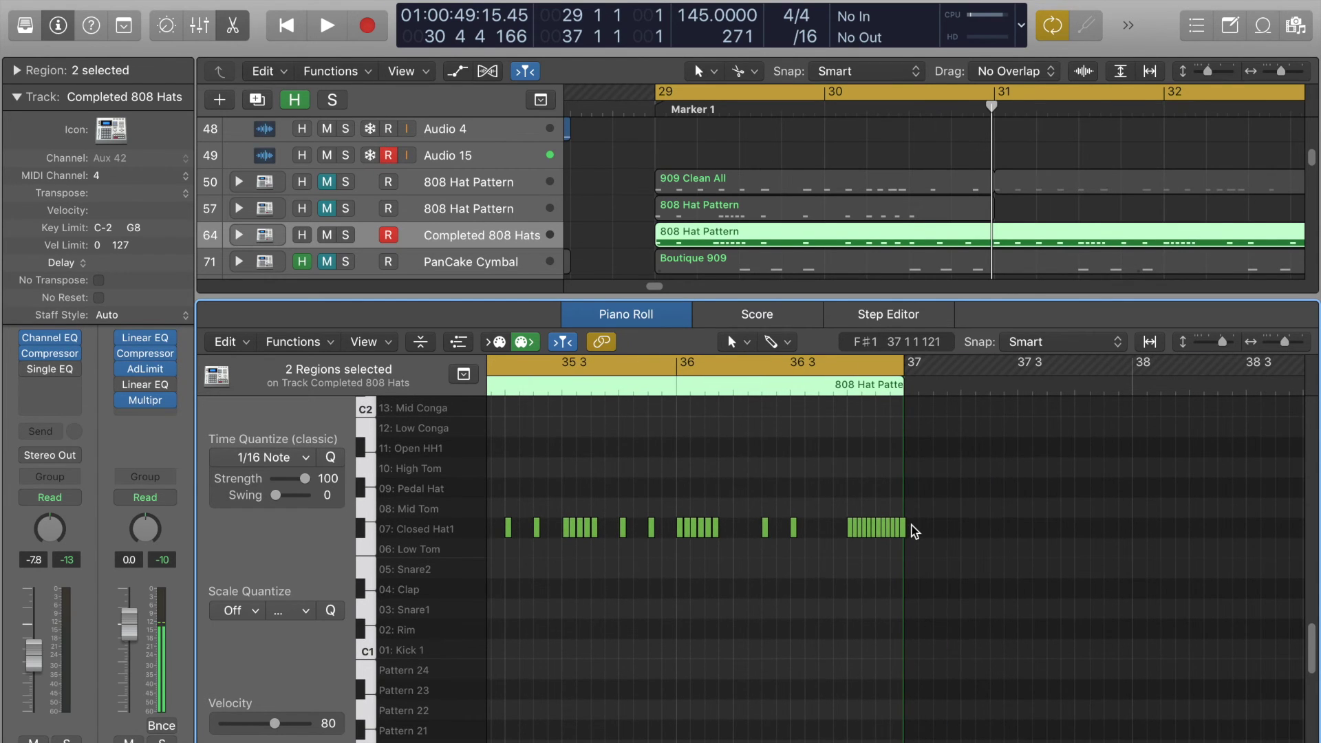
scroll(914, 530, "up", 6)
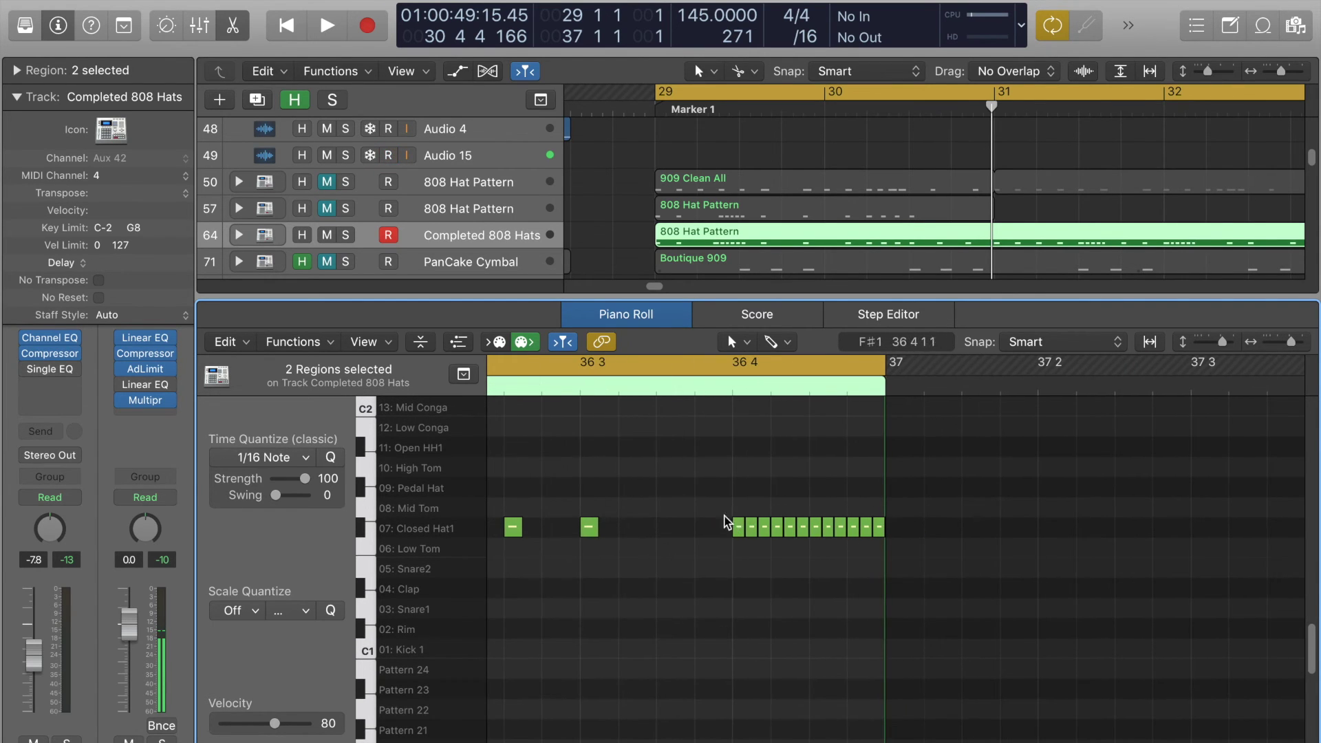
left_click_drag(793, 511, 977, 552)
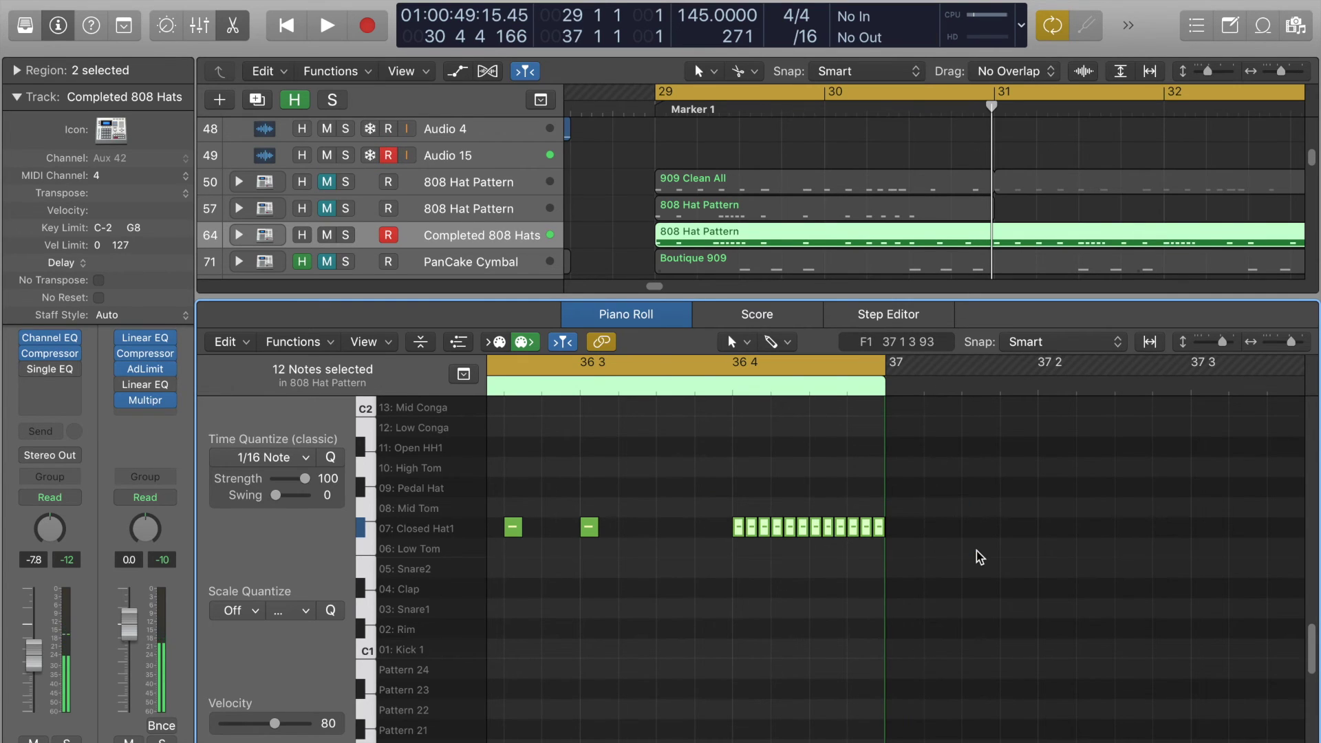
left_click(791, 461)
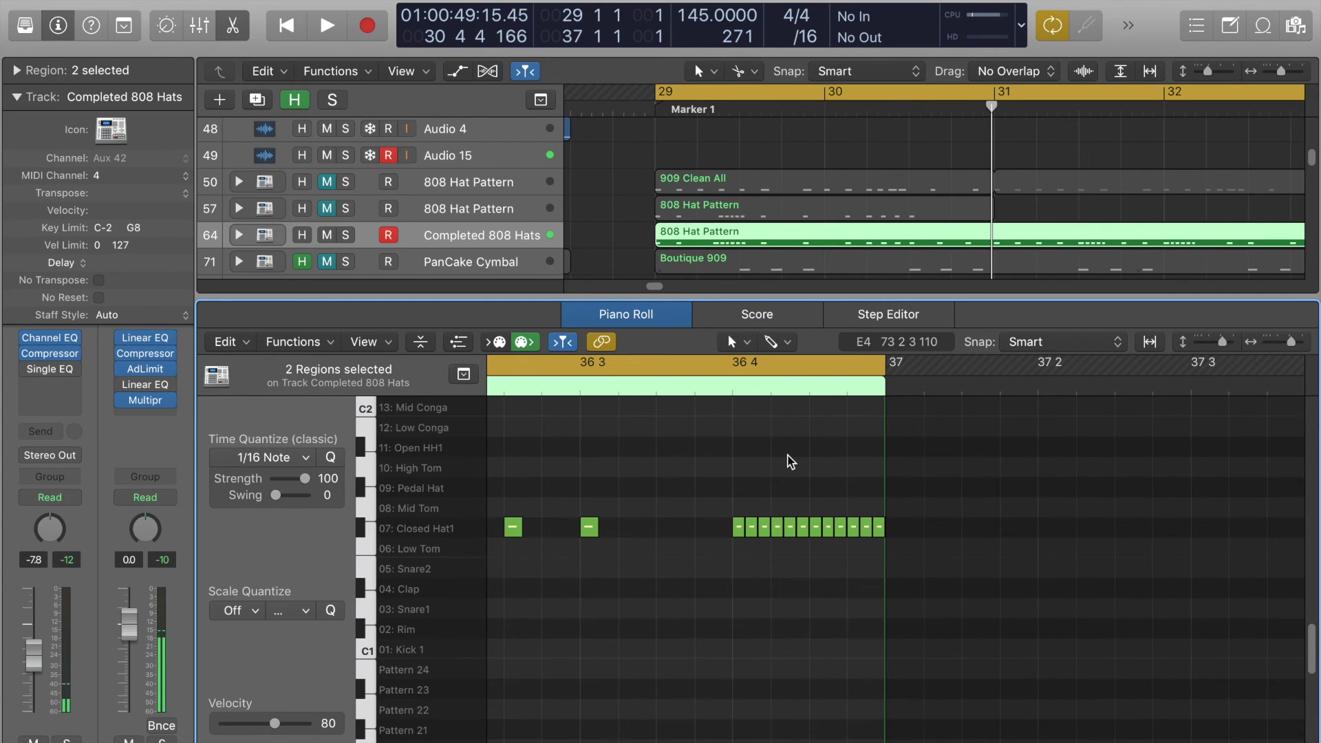
Play the completed 808 hat pattern from bar 29 with both regions in view, and stop playback
scroll(791, 461, "down", 3)
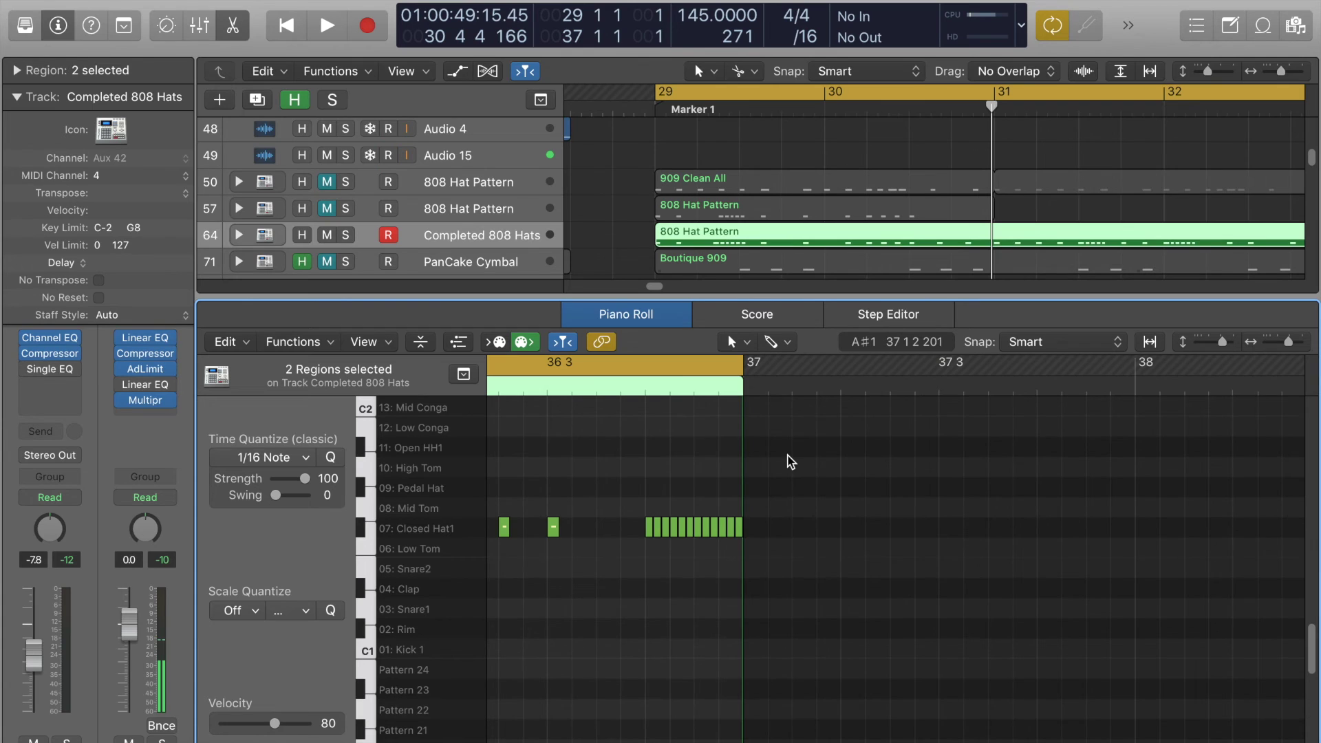
scroll(792, 462, "down", 5)
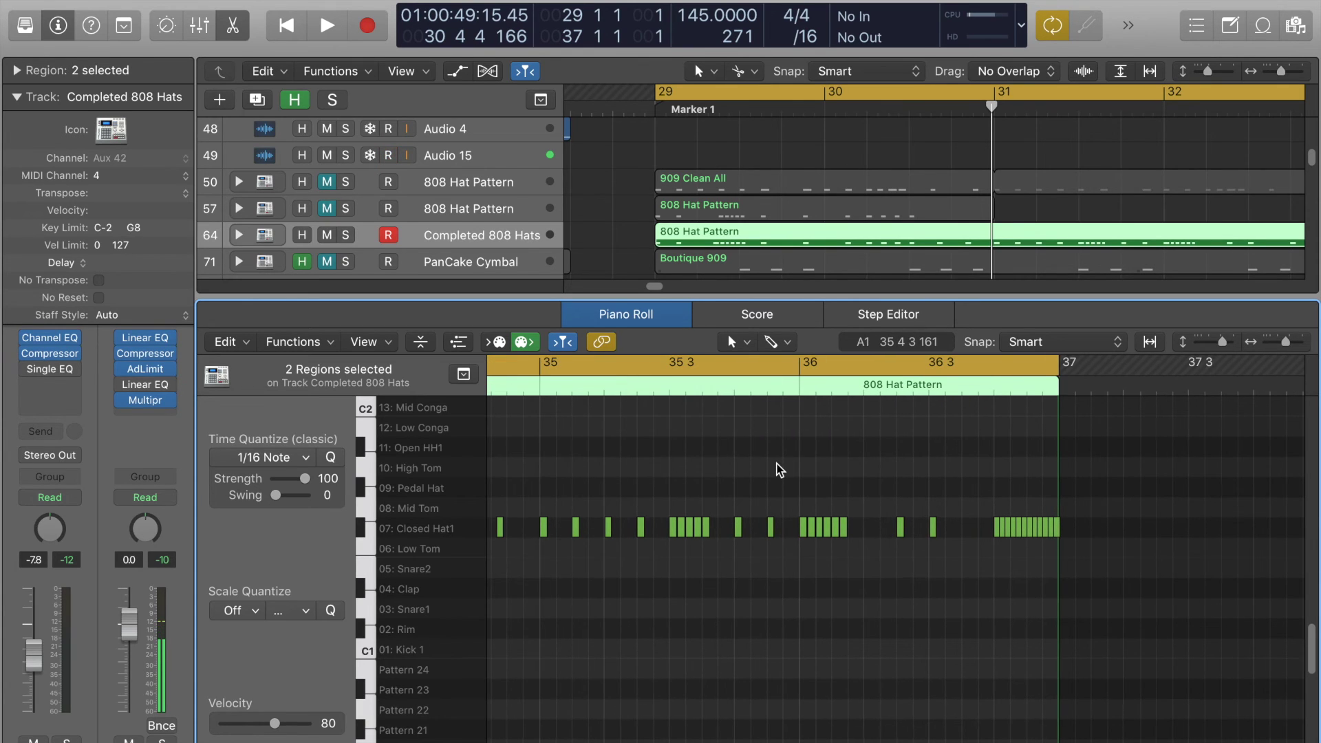
scroll(780, 470, "down", 4)
key("space")
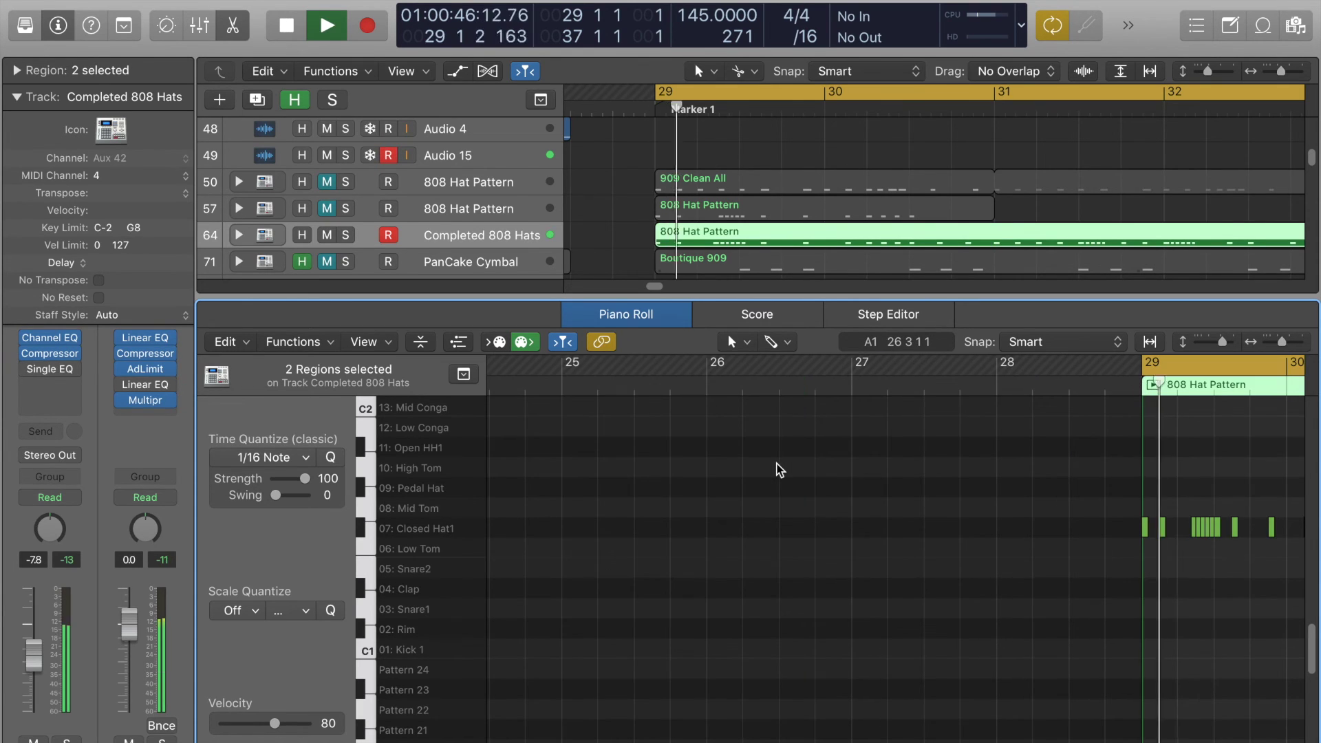
scroll(794, 508, "down", 2)
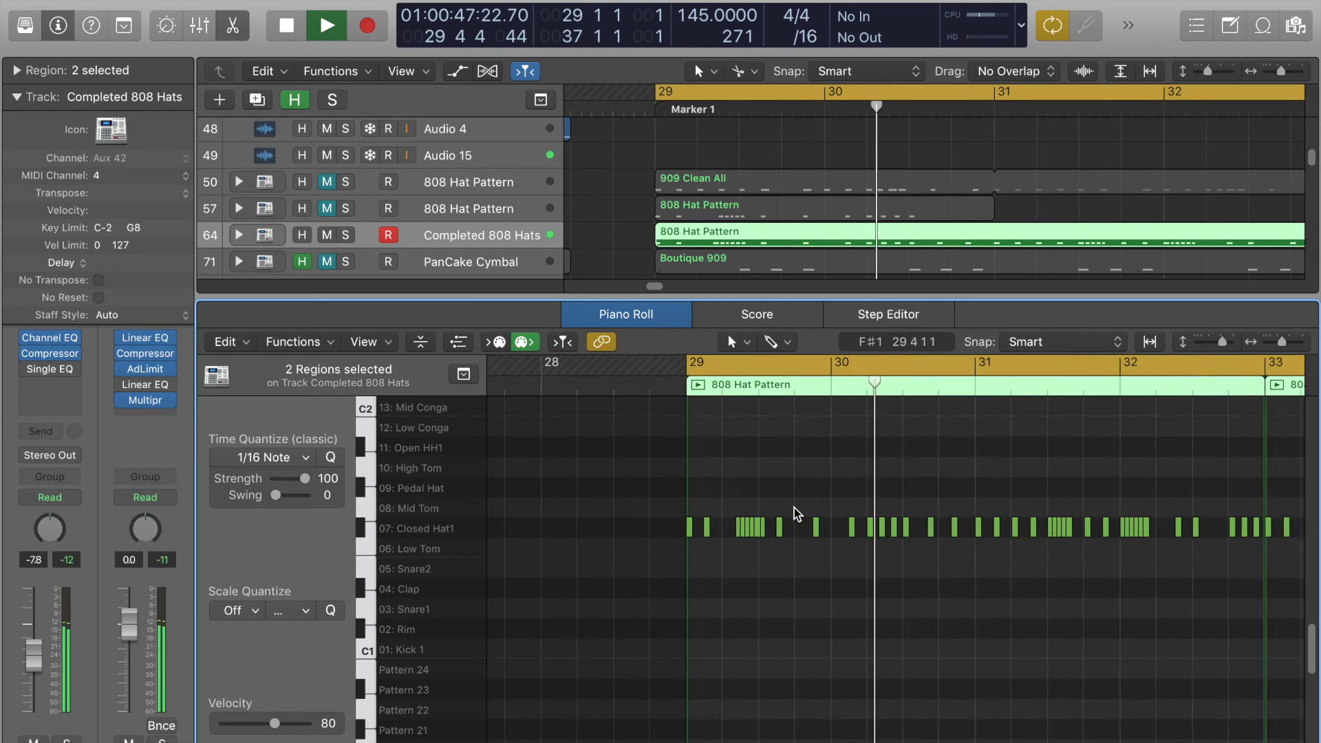
scroll(775, 527, "down", 3)
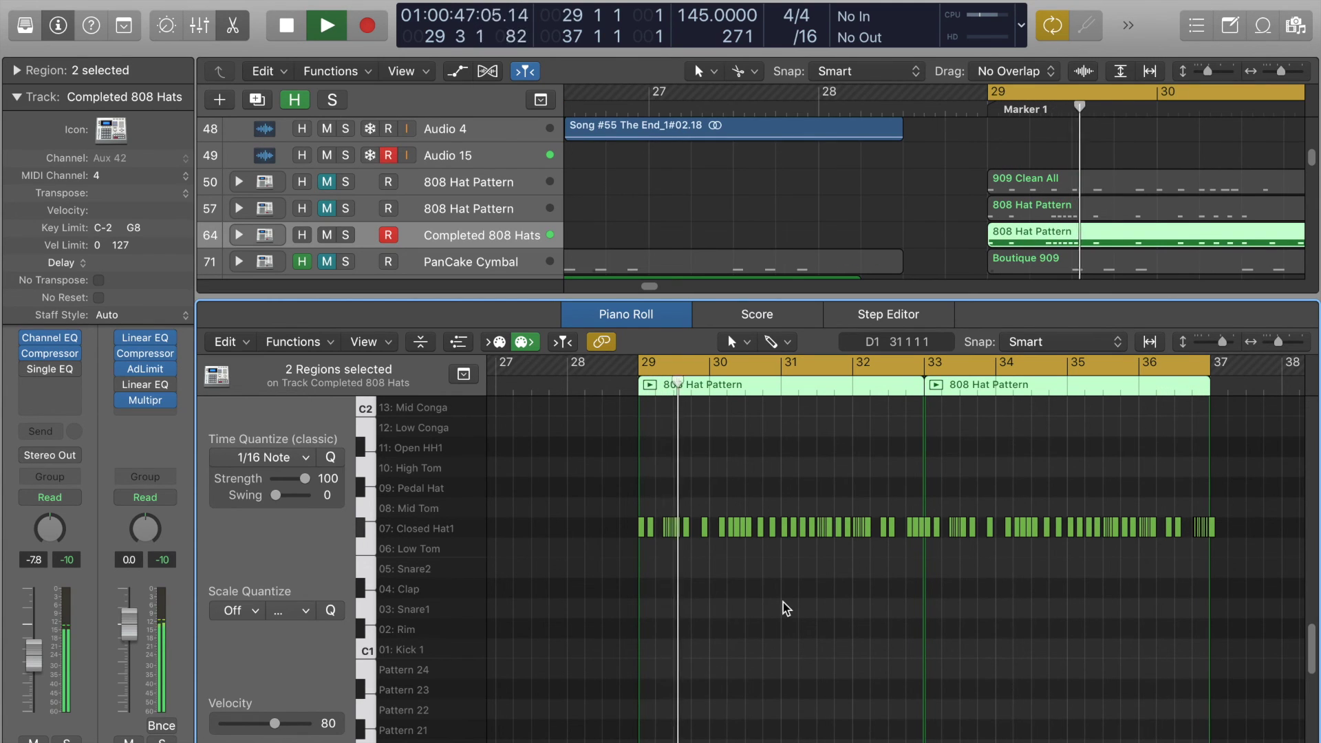
key("space")
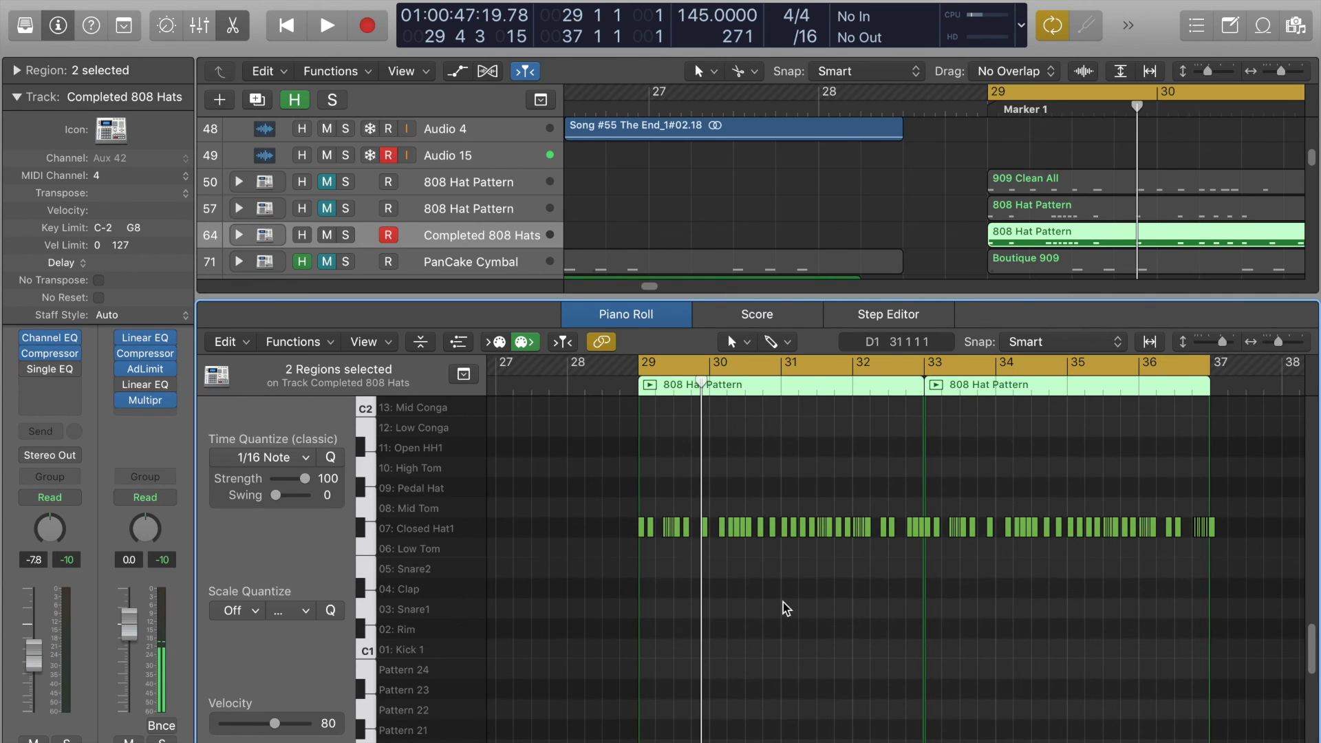
Show the available grid division values in the transport display and close the list without choosing another one
left_click(803, 39)
left_click(804, 38)
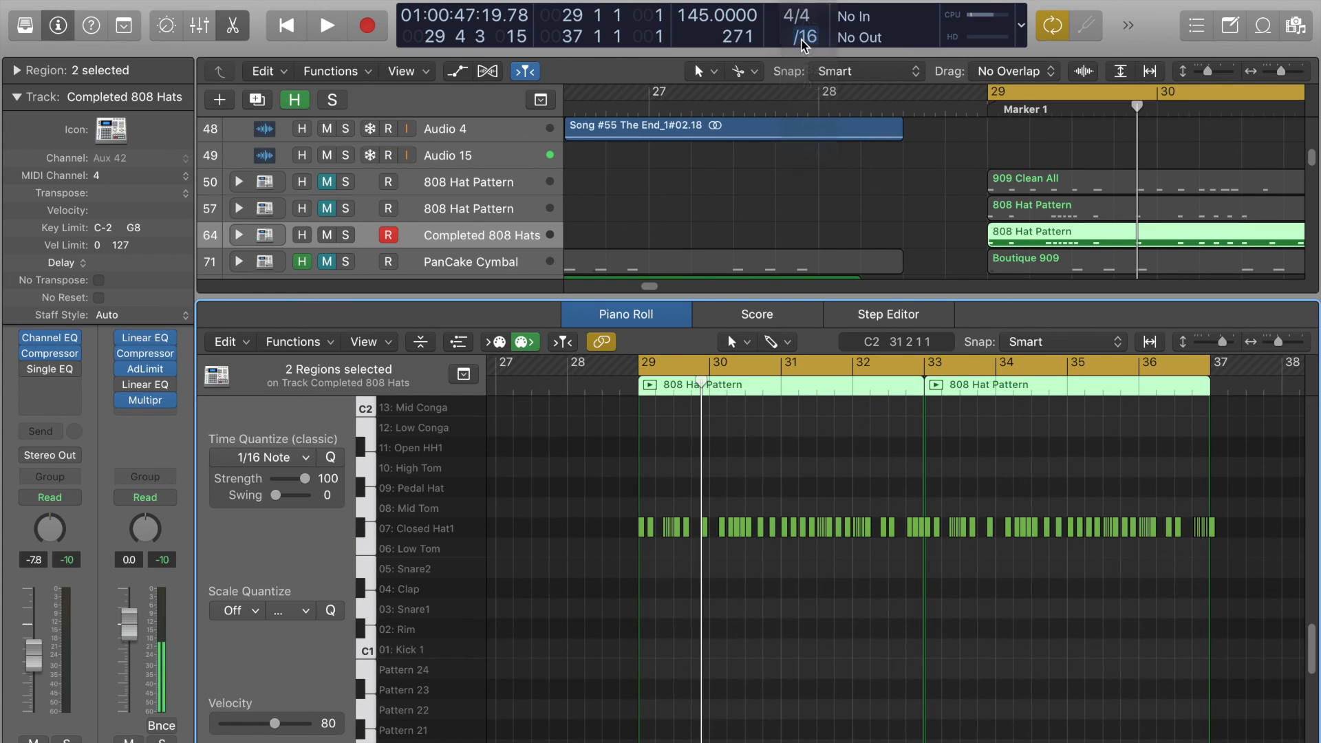
left_click(805, 39)
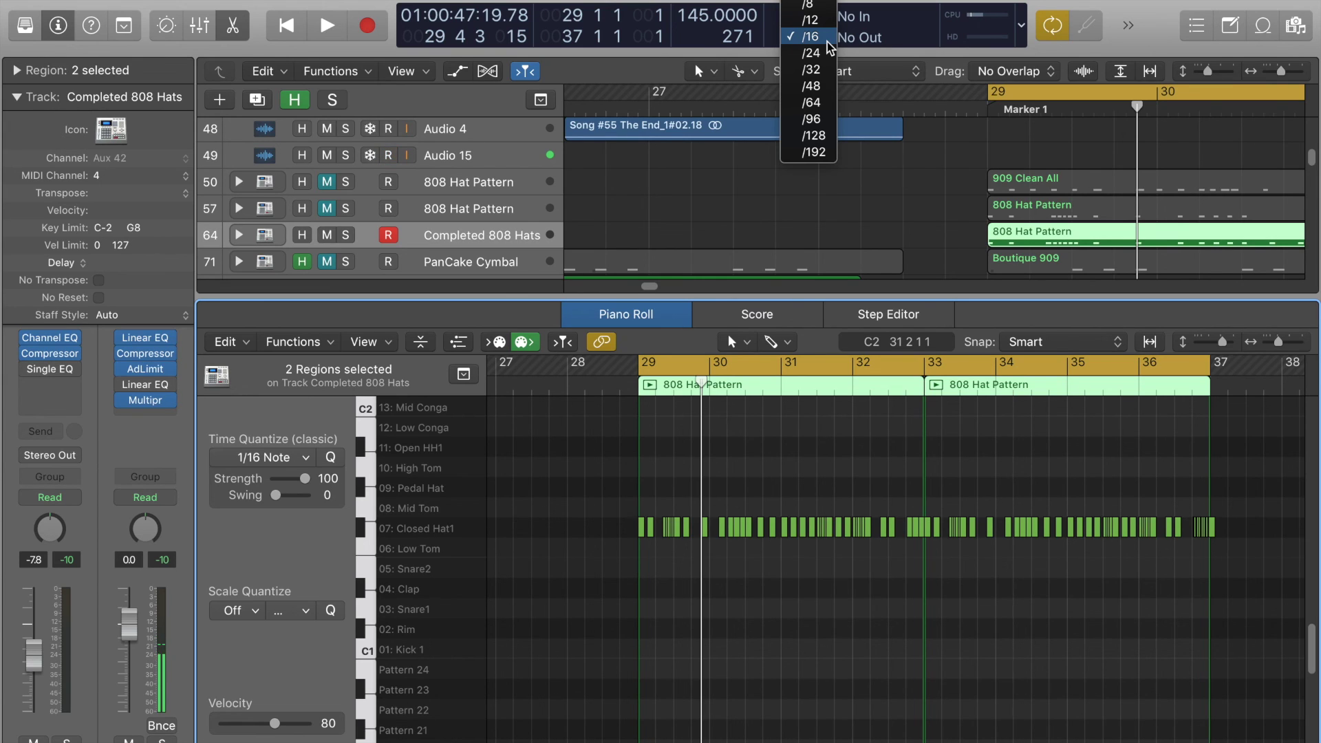
left_click(619, 217)
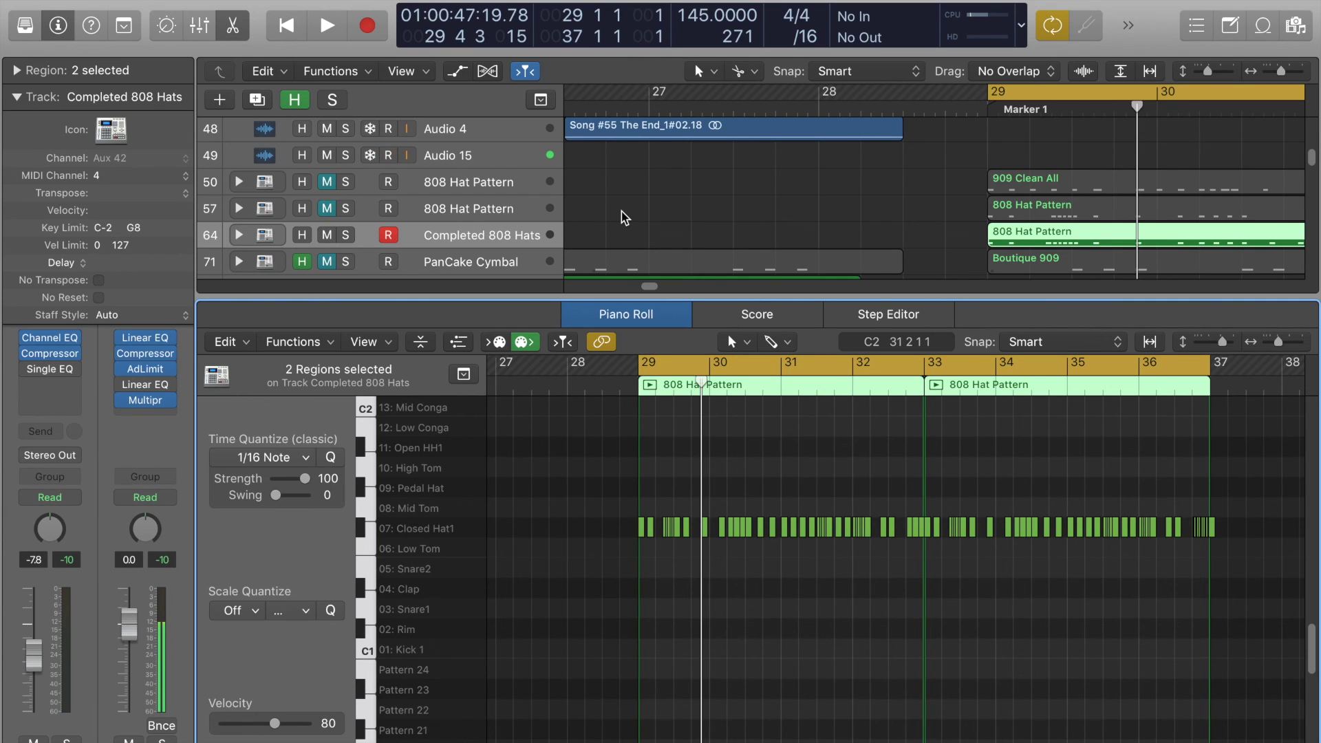